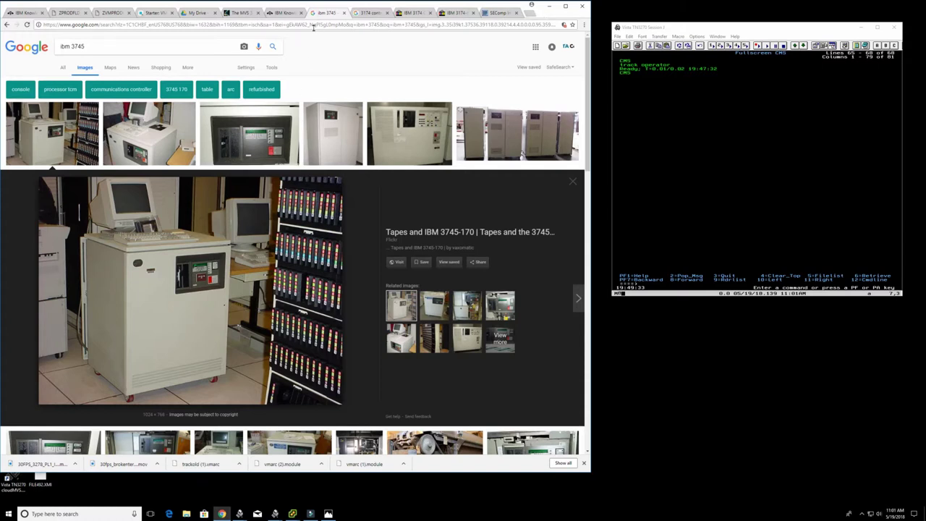
- Return to the MVS 3.8j manual tab, clear its highlight, and show the session-types table image in Photos
left_click(241, 13)
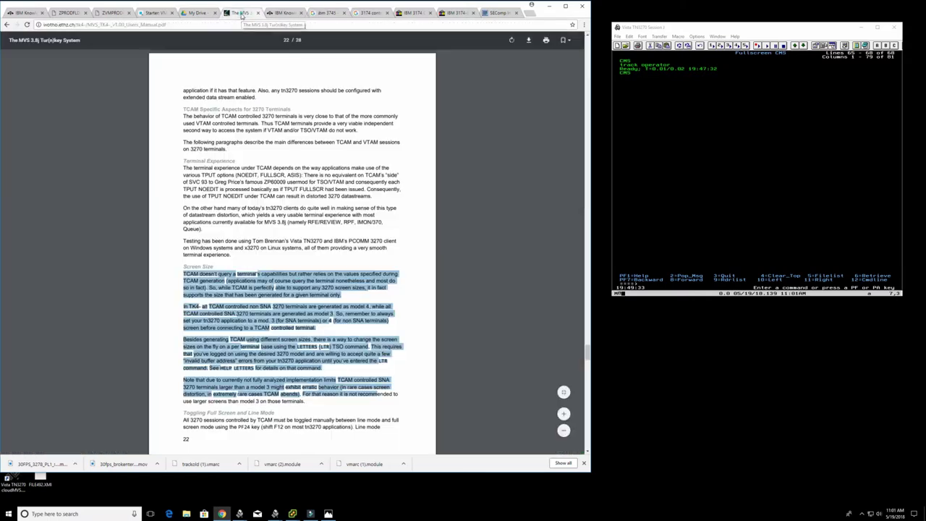
left_click(281, 142)
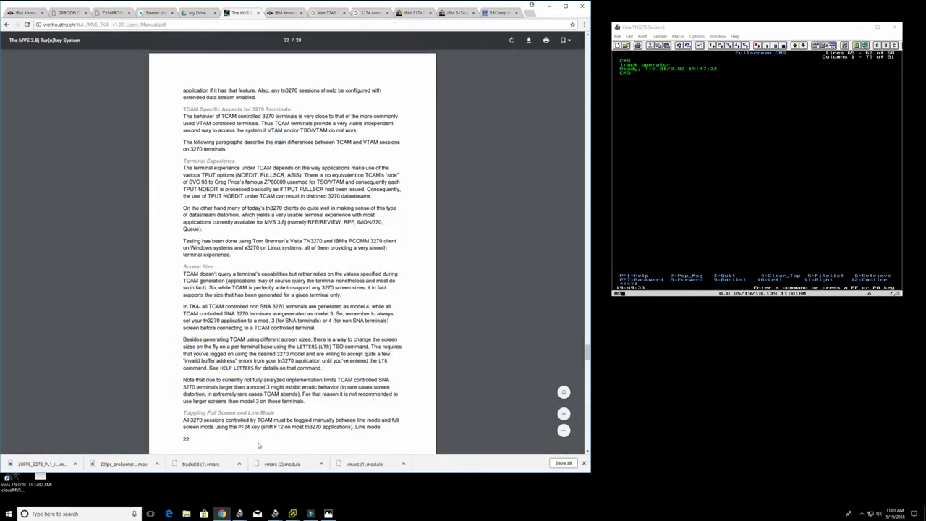
left_click(328, 514)
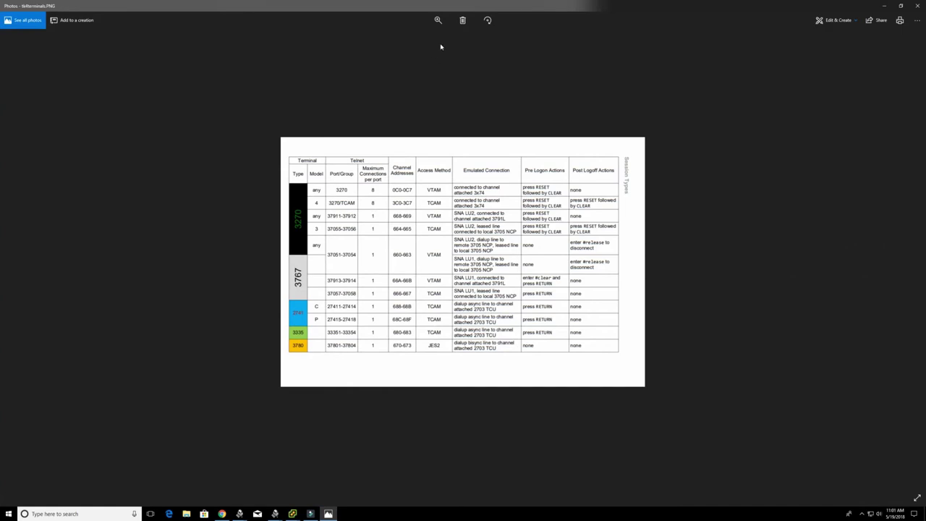
- Zoom the session-types table image to 42%, then bring the TK4- logon session back on top
left_click(439, 22)
left_click_drag(408, 39, 423, 39)
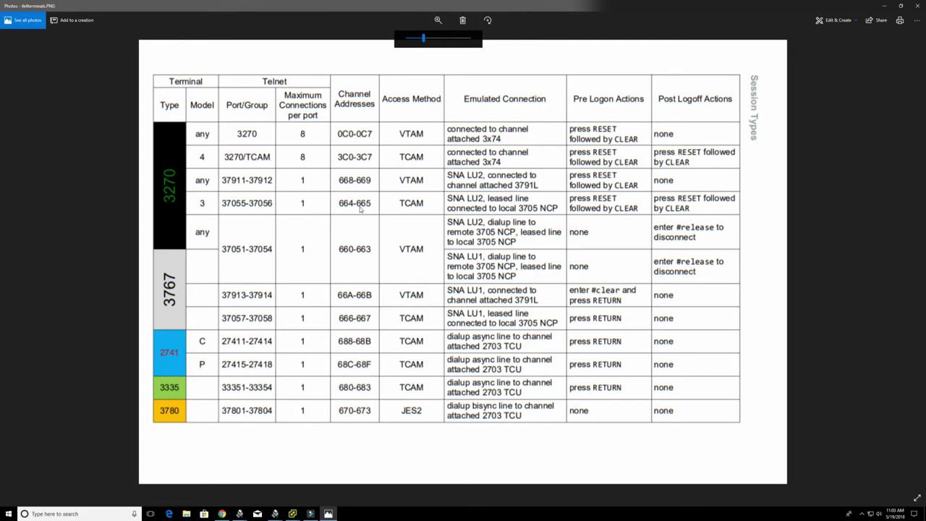
double_click(405, 133)
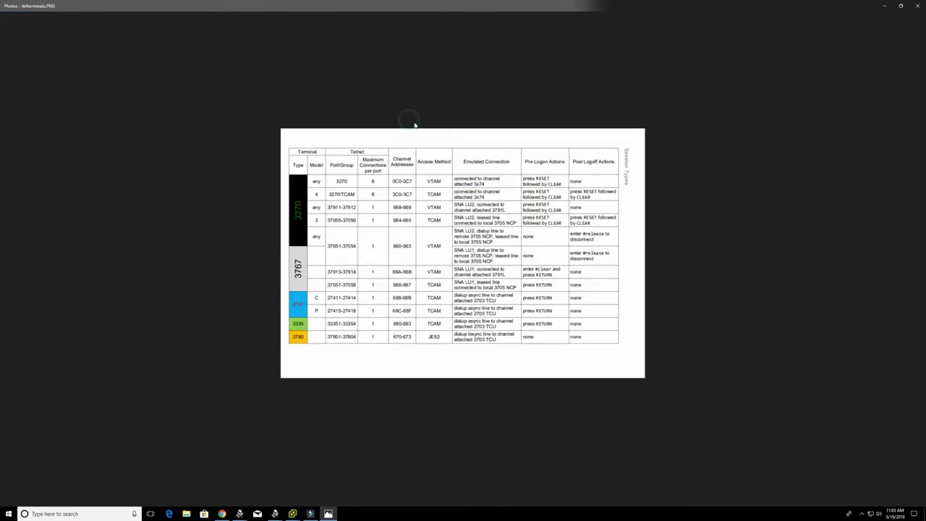
left_click(438, 21)
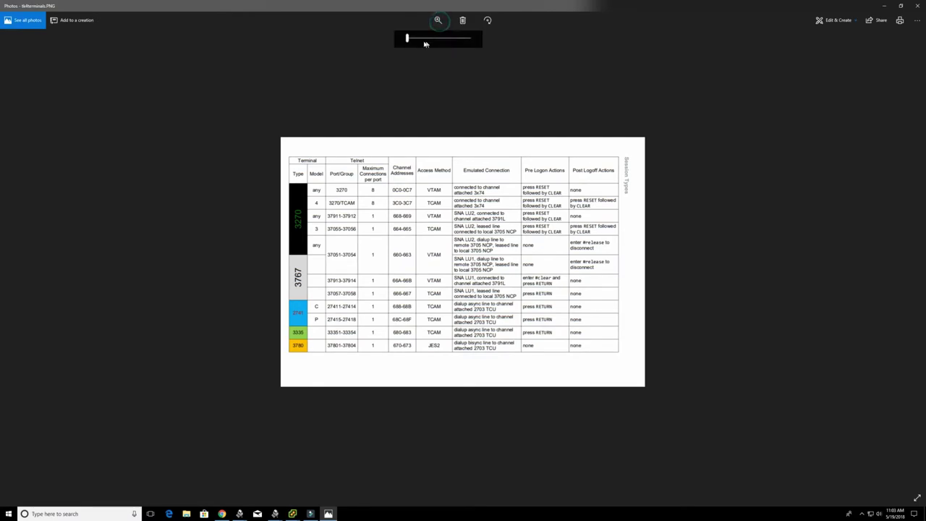
left_click_drag(424, 41, 427, 40)
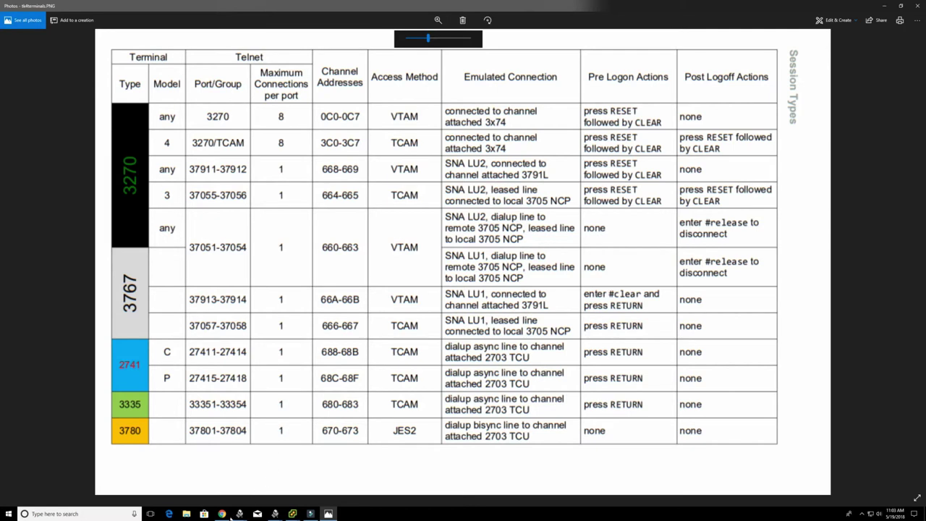
mouse_move(239, 512)
left_click(175, 482)
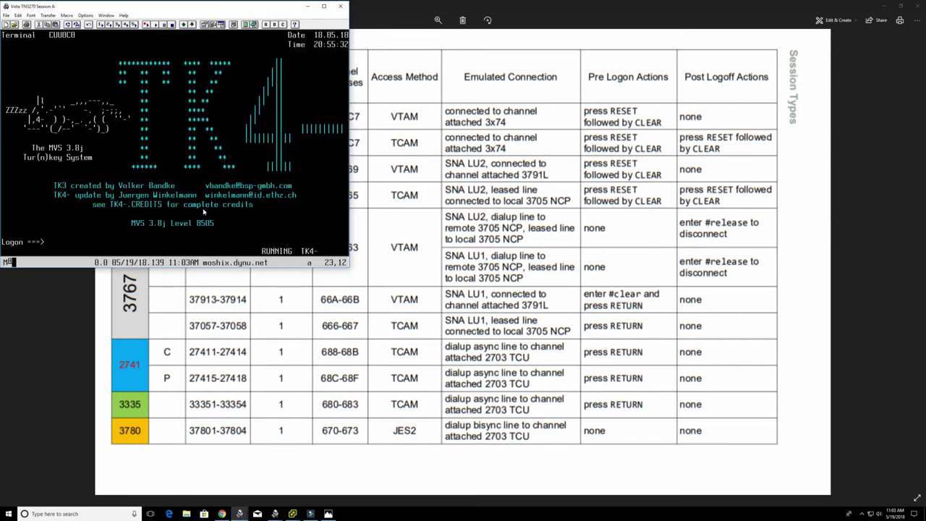
- Start a new terminal session connected to moshix.dynu.net
left_click_drag(73, 6, 101, 79)
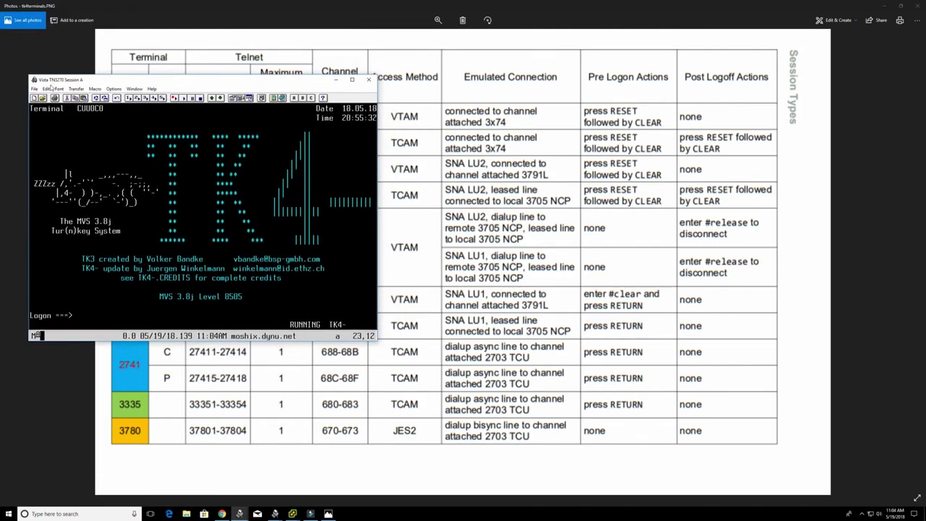
left_click(34, 88)
left_click(45, 101)
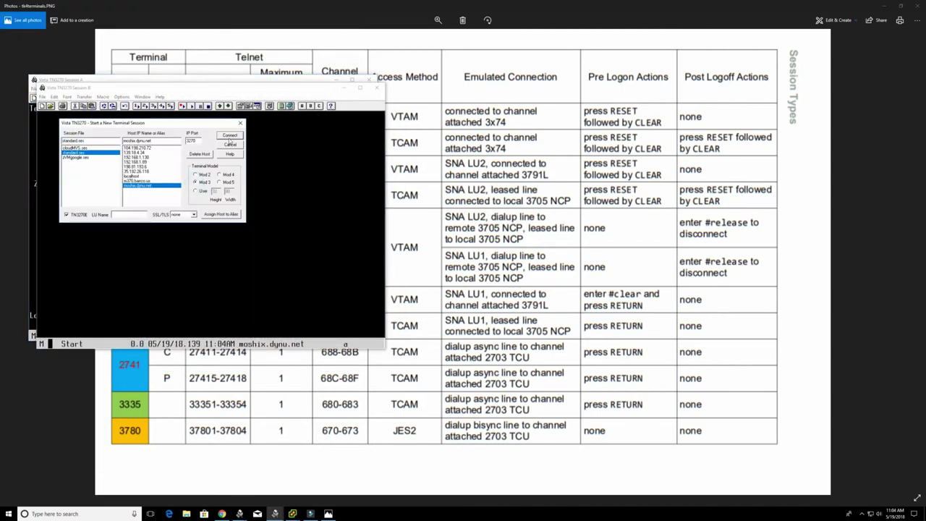
left_click(229, 136)
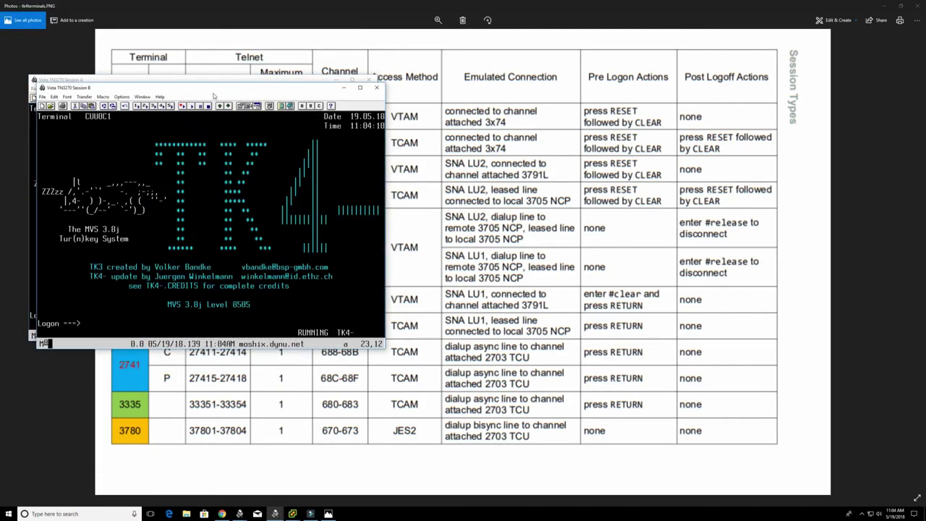
- Arrange both TK4- sessions side by side and bring the session-types table forward
left_click_drag(212, 94, 209, 164)
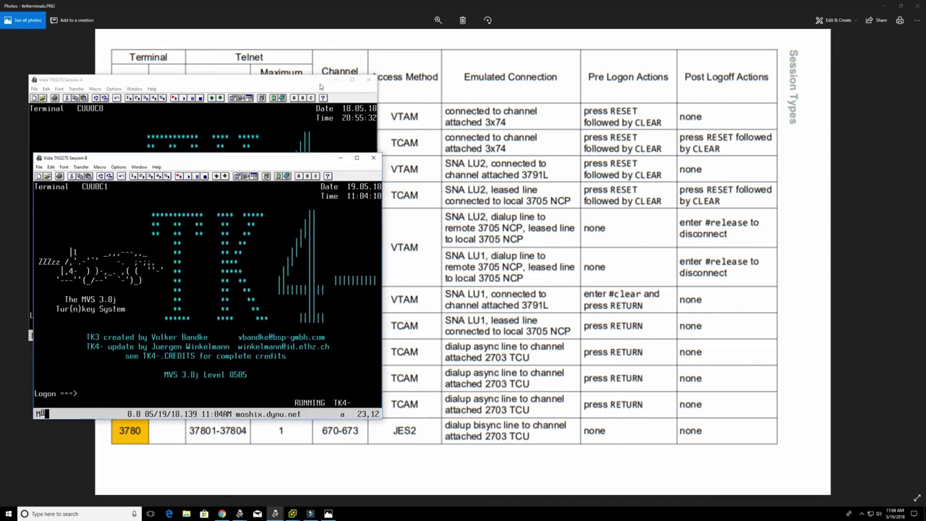
left_click_drag(282, 161, 644, 94)
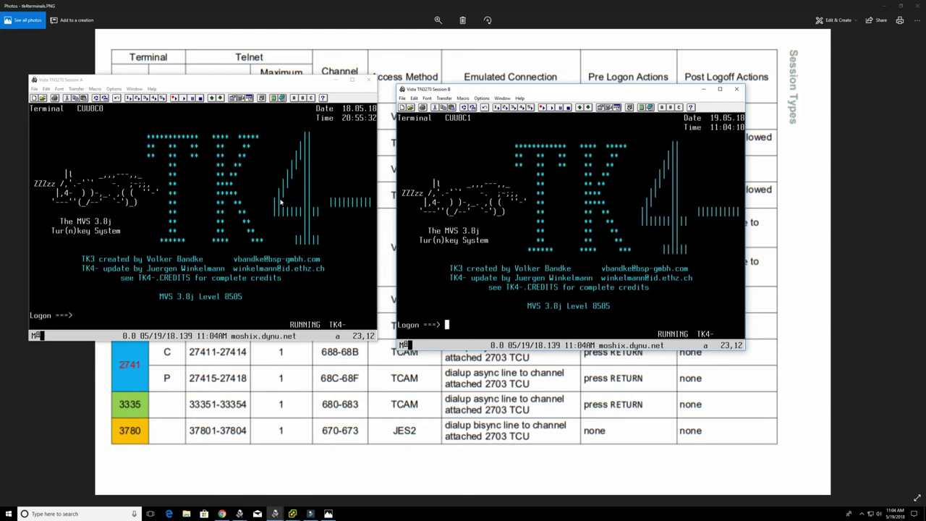
left_click_drag(288, 80, 294, 140)
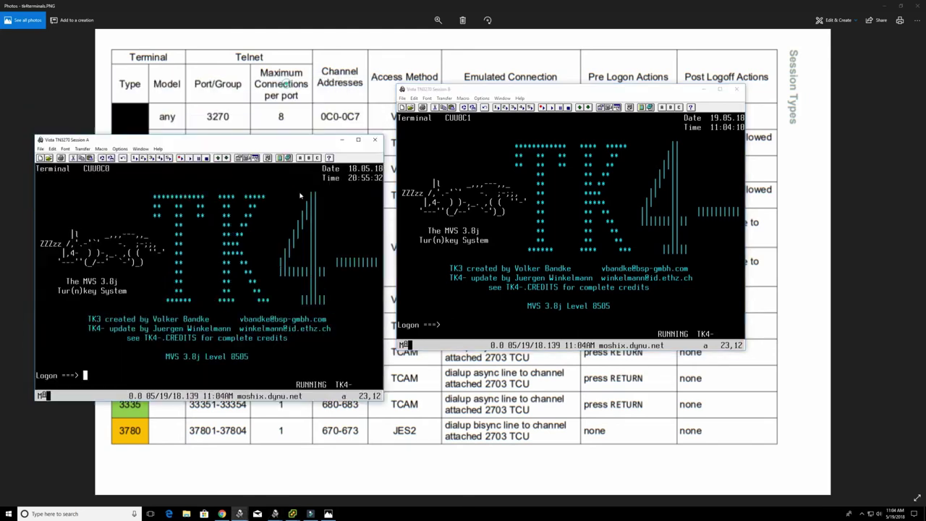
left_click_drag(300, 196, 305, 208)
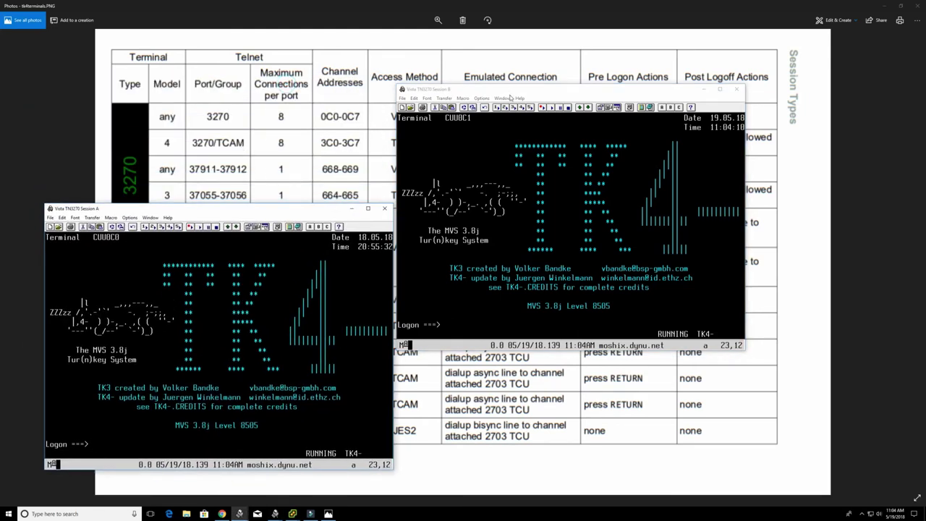
left_click_drag(510, 98, 544, 182)
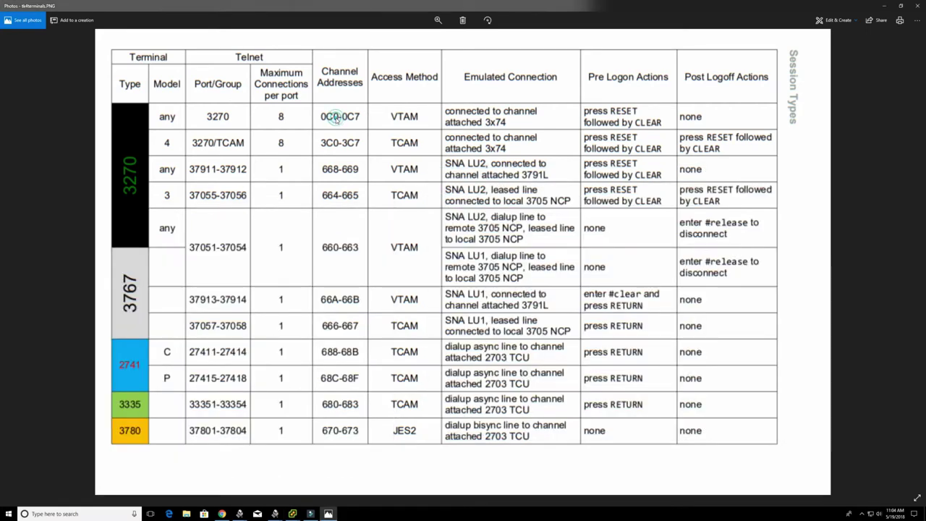
left_click(337, 120)
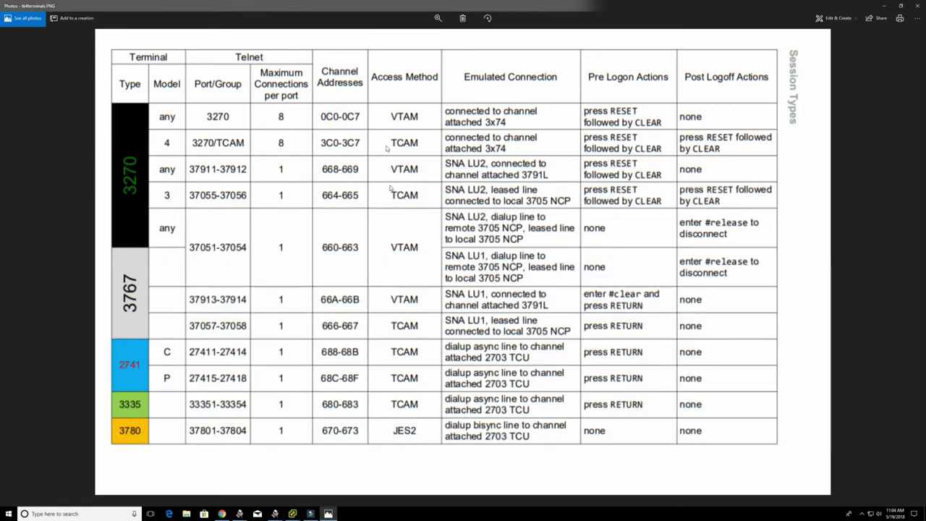
- Switch back to the second TK4- session and start another new session from it
key("alt+Tab")
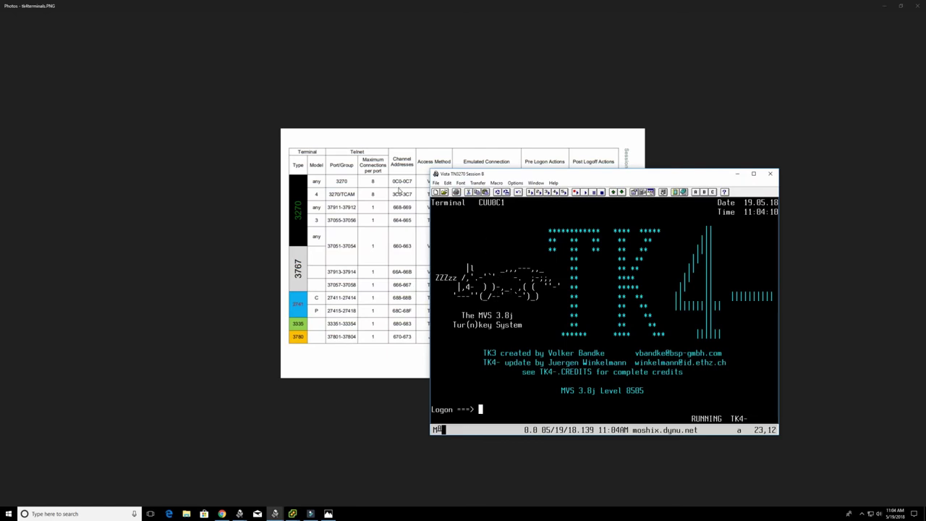
left_click_drag(483, 174, 567, 193)
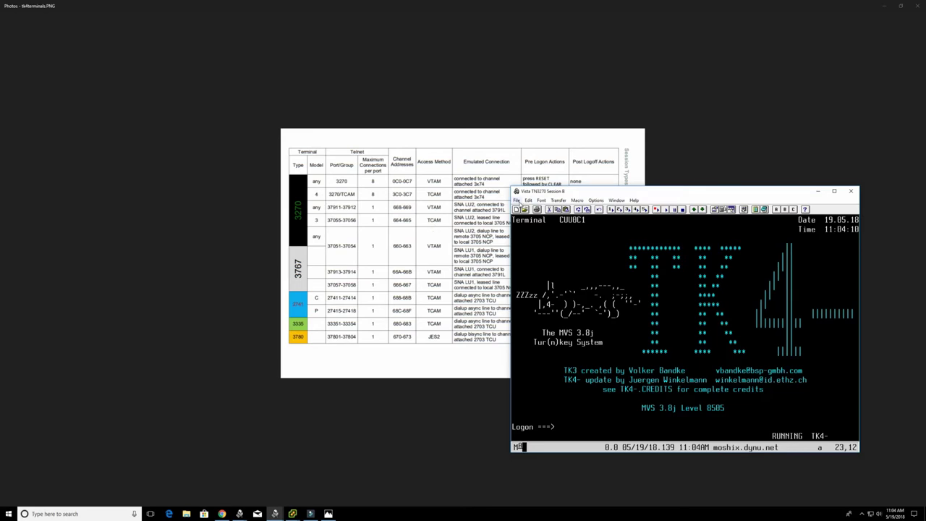
left_click(518, 202)
left_click(572, 240)
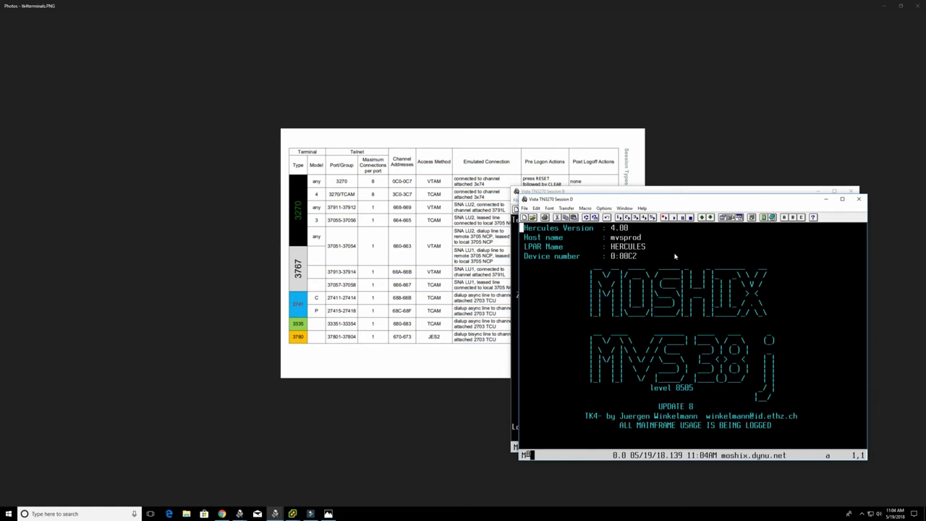
- Place the MOSHIX welcome-screen session beside the TK4- one, send Enter, then raise the table
left_click_drag(677, 201, 304, 197)
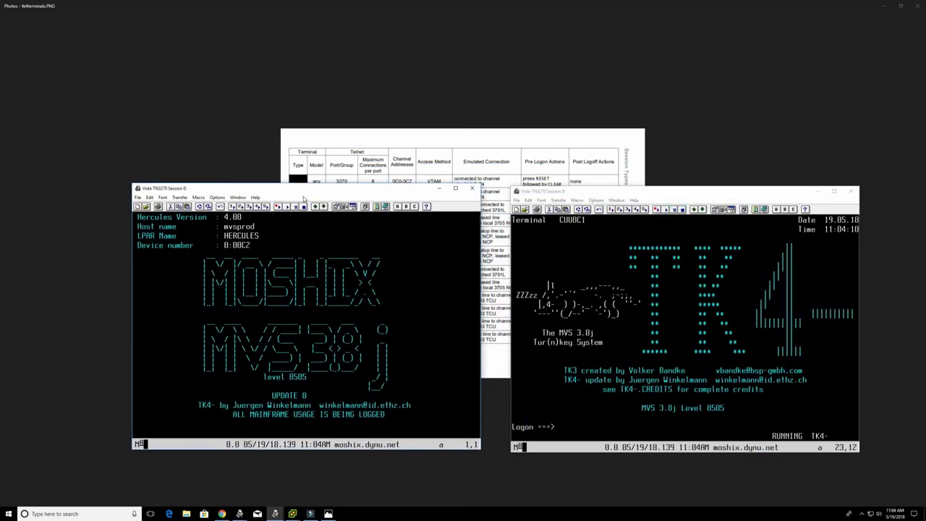
key("Return")
left_click_drag(306, 196, 293, 229)
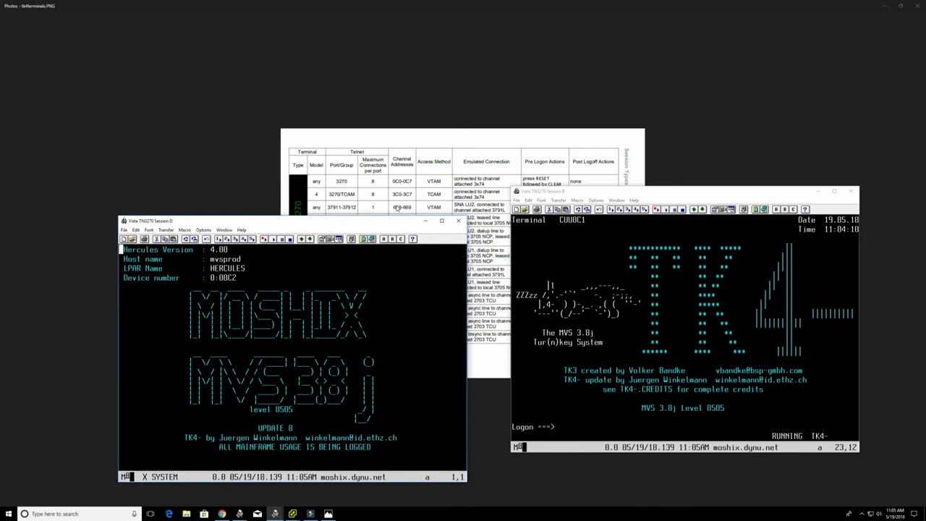
left_click(398, 210)
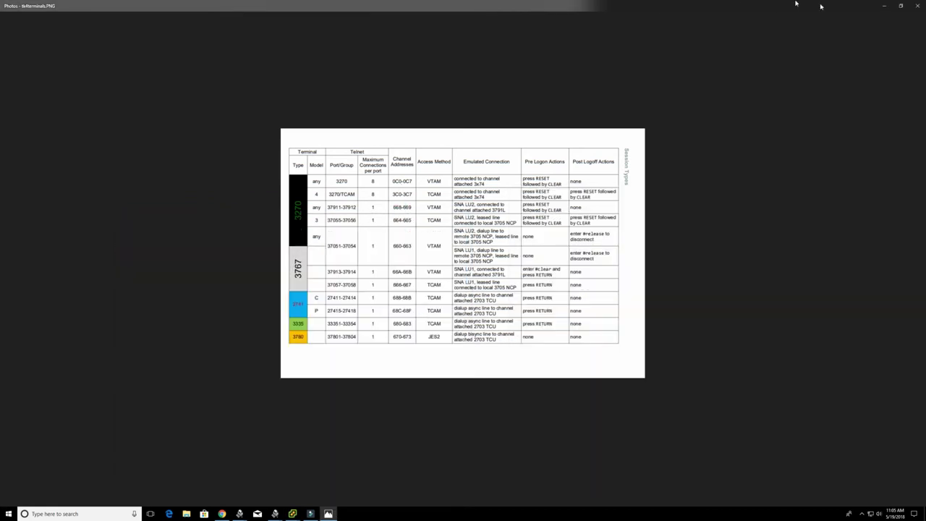
- Log Session B on to TSO with the userid and account password, continuing past the fortune message
left_click(883, 6)
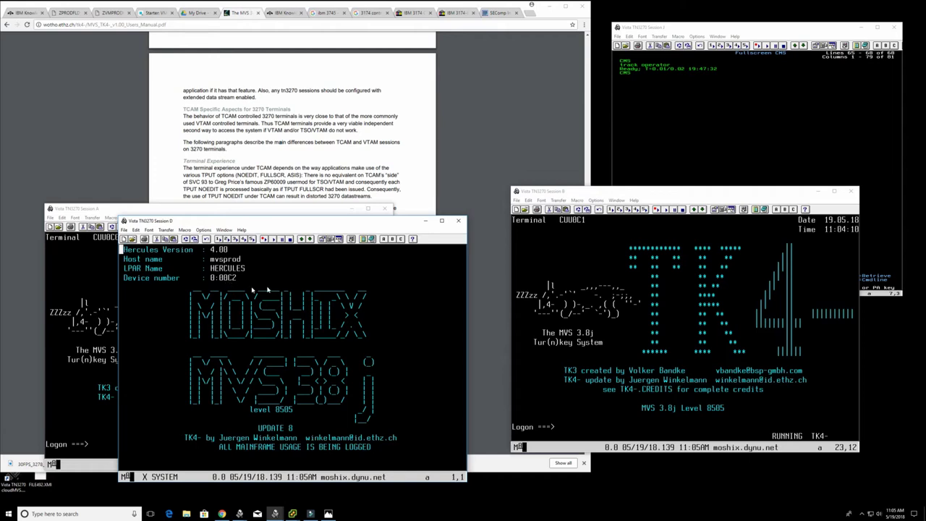
left_click(627, 324)
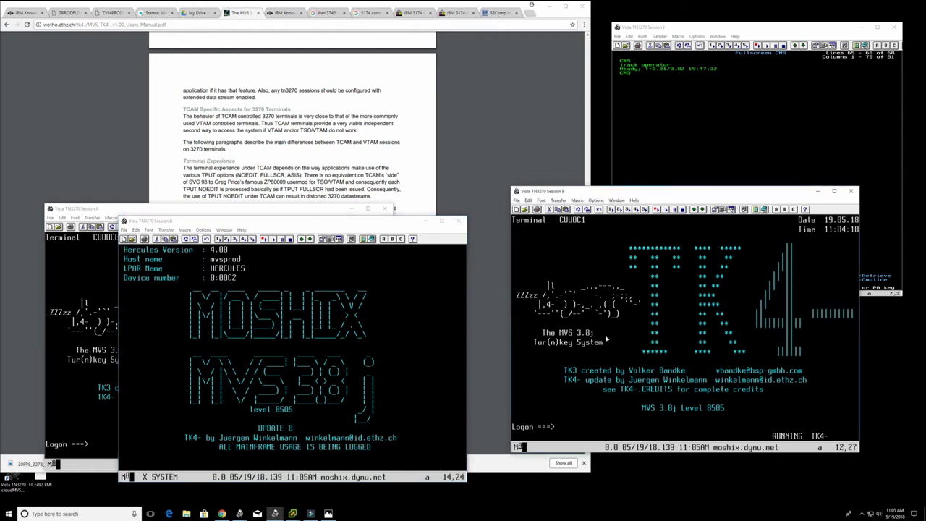
key("Tab")
type("herc01")
key("Return")
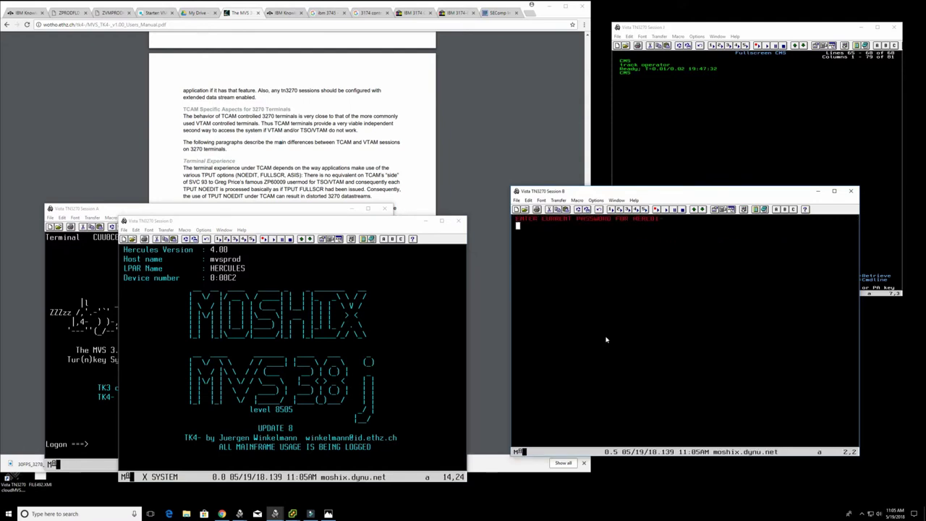
type("cul8tr")
key("Return")
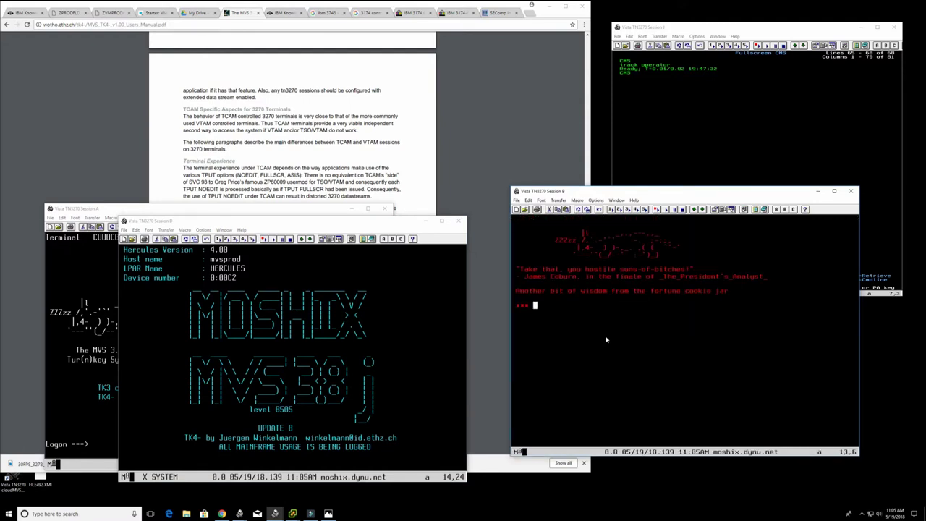
key("Return")
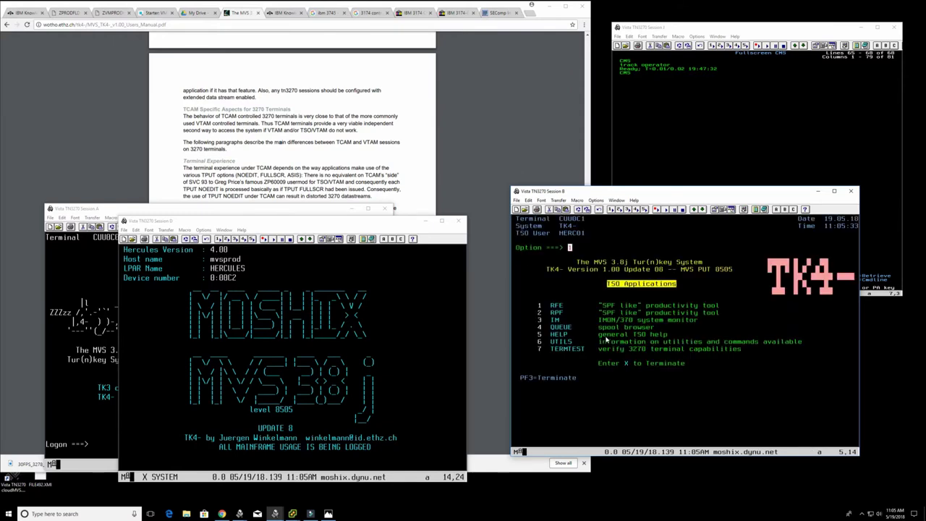
- Open IMON (option 3) master trace table and issue /v net,act,id=cuu0c2 to activate CUU0C2
type("3")
key("Return")
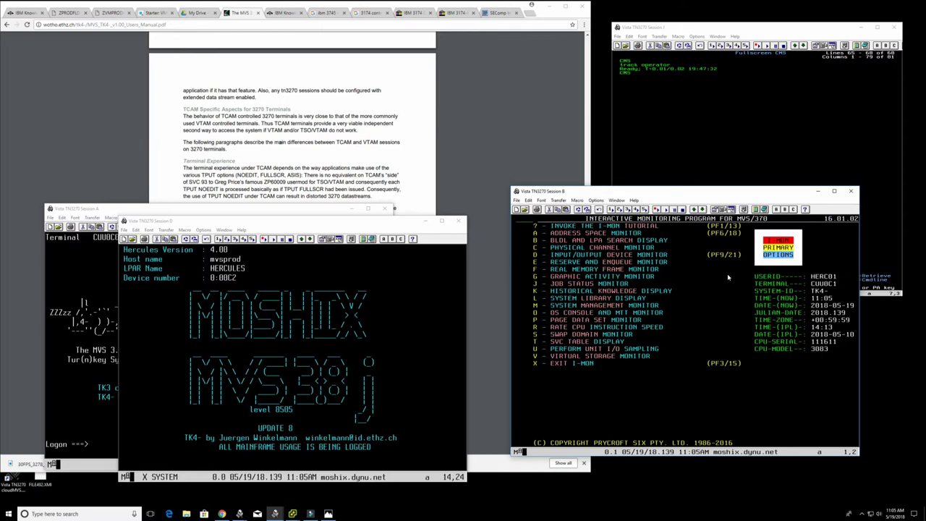
key("Return")
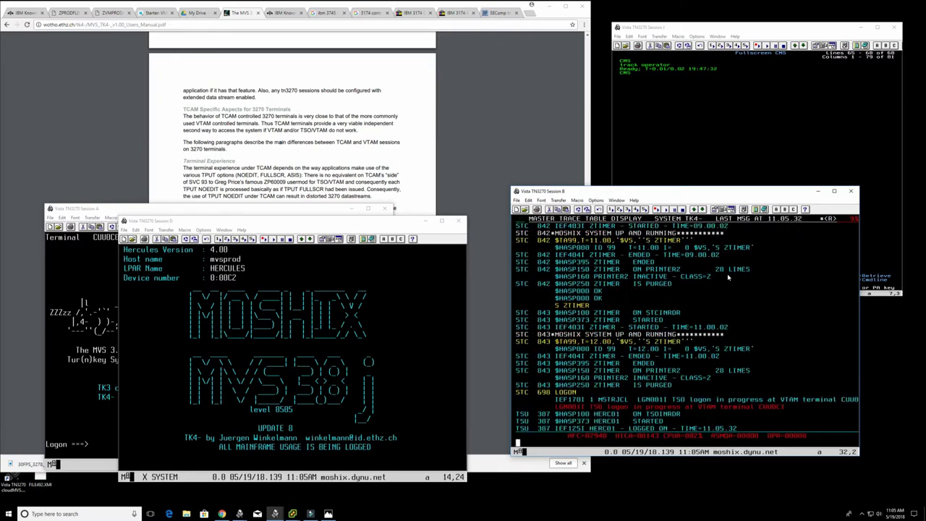
type("/v")
type("net,act,id=cuu0c2")
key("Return")
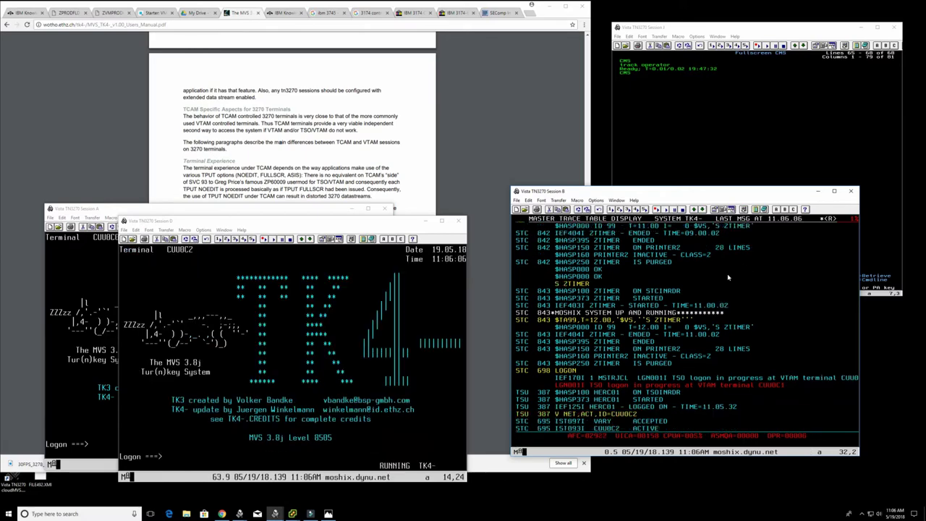
- Log Session D on to TSO with the userid, pass the fortune, and exit the menu with PF3
left_click(562, 420)
left_click(366, 420)
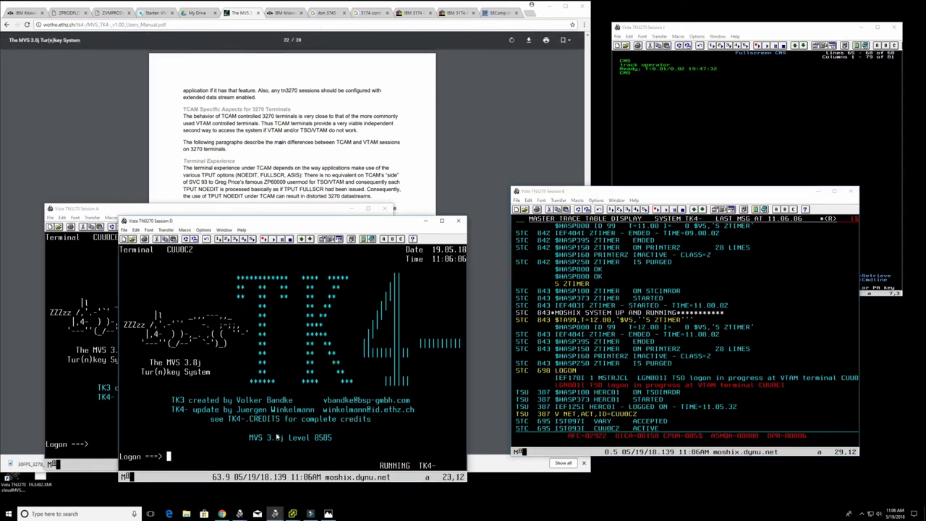
type("tso")
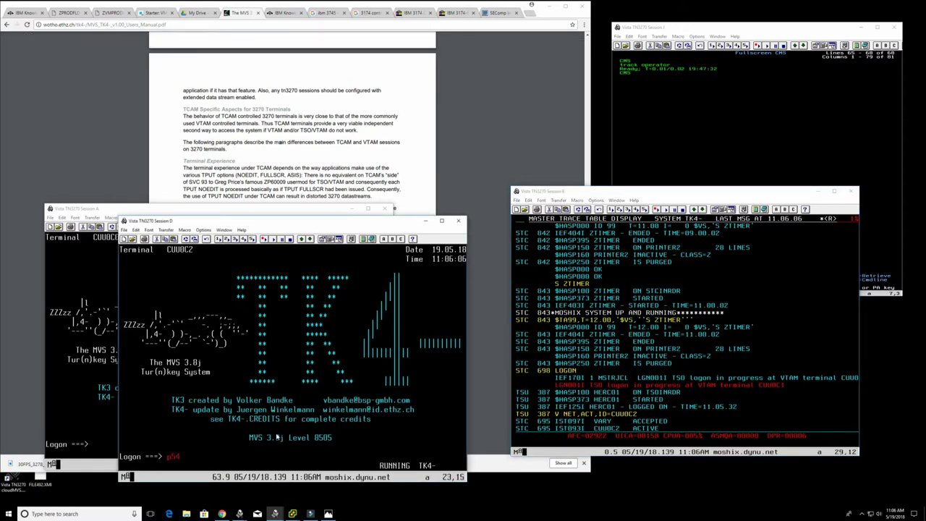
key("Return")
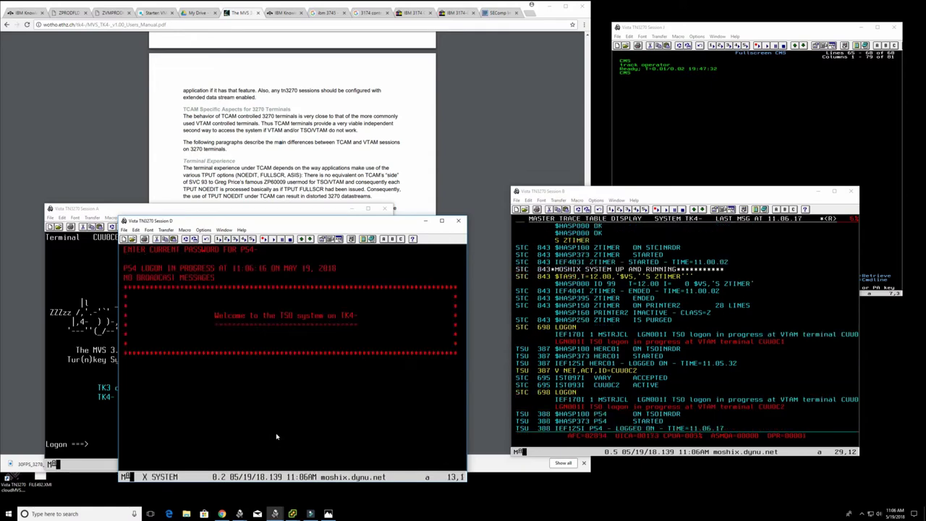
key("Return")
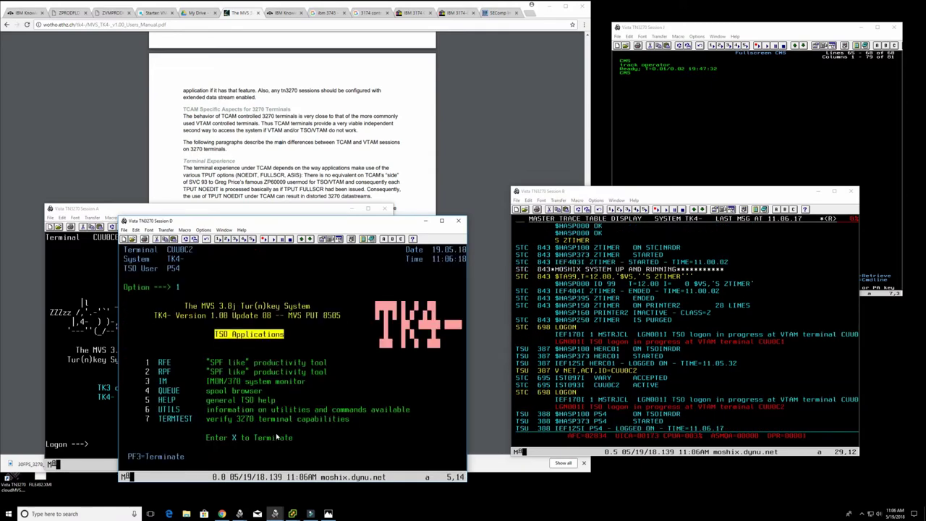
key("F3")
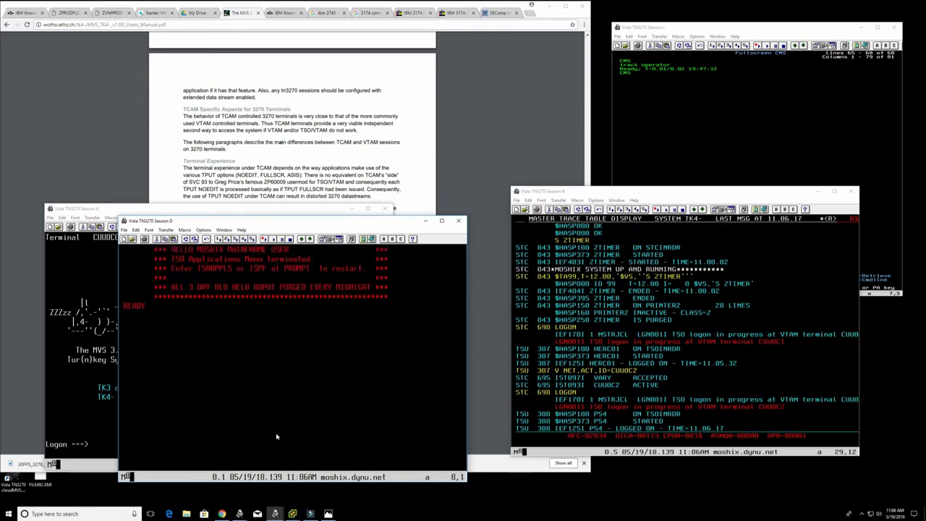
left_click(203, 230)
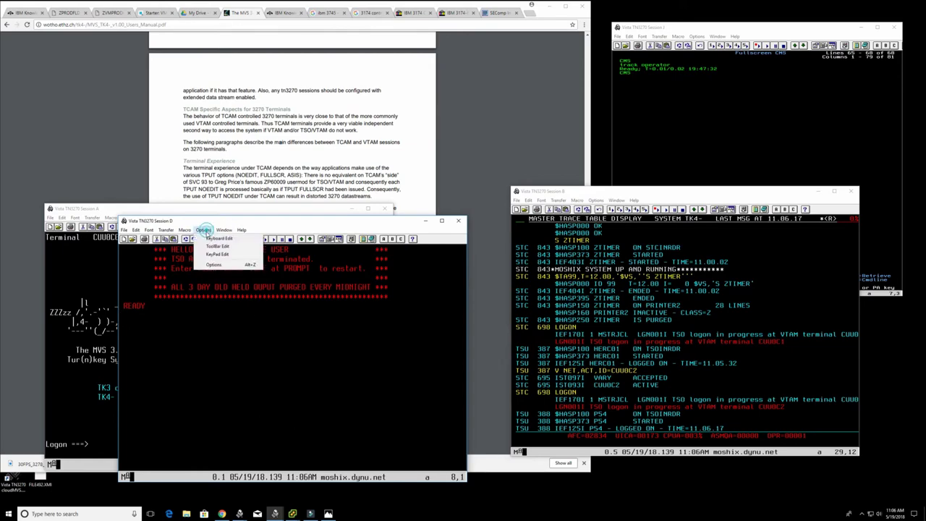
left_click(210, 237)
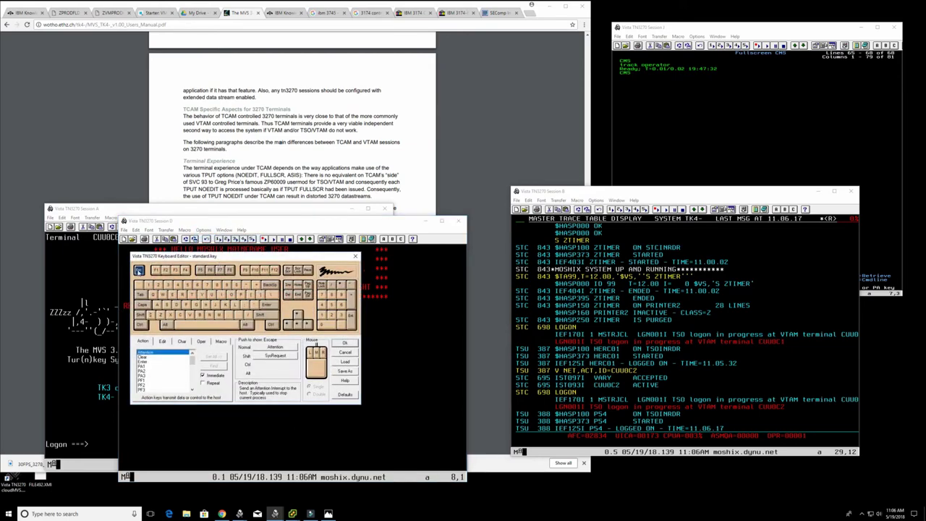
left_click(139, 270)
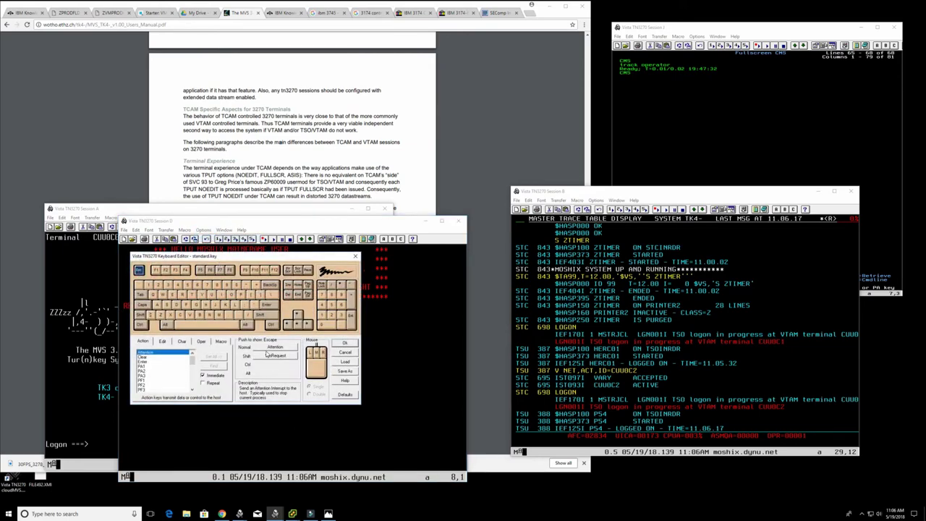
left_click(346, 353)
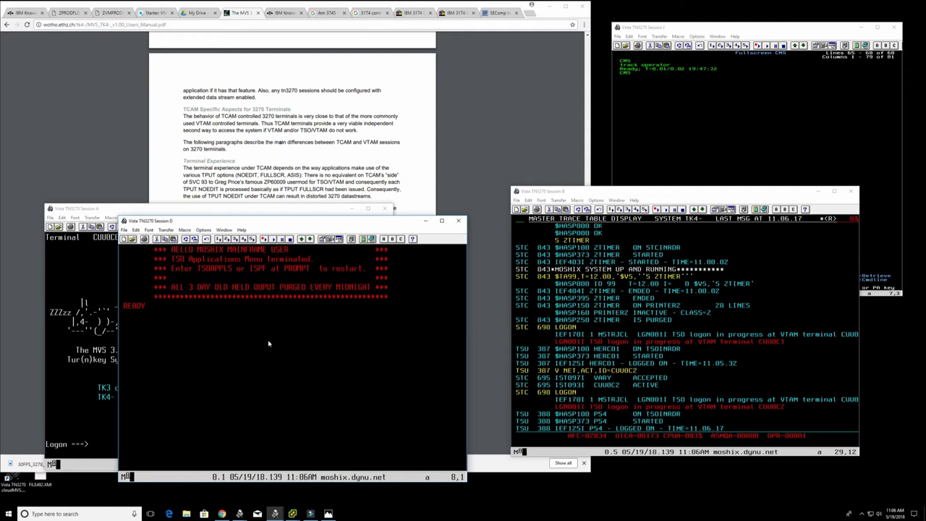
key("Return")
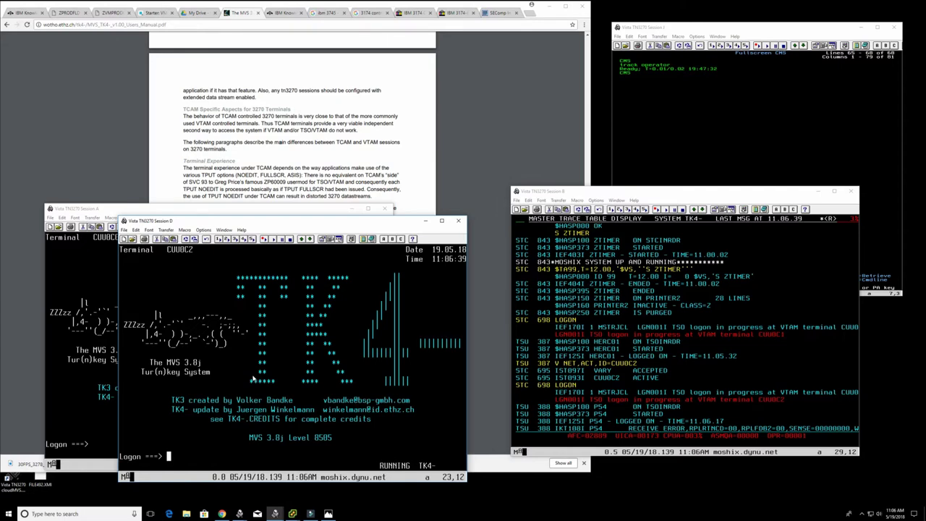
- Retry the Session D logon with a new userid, which is rejected as already in use
key("Right")
key("Right")
type("p54")
key("Return")
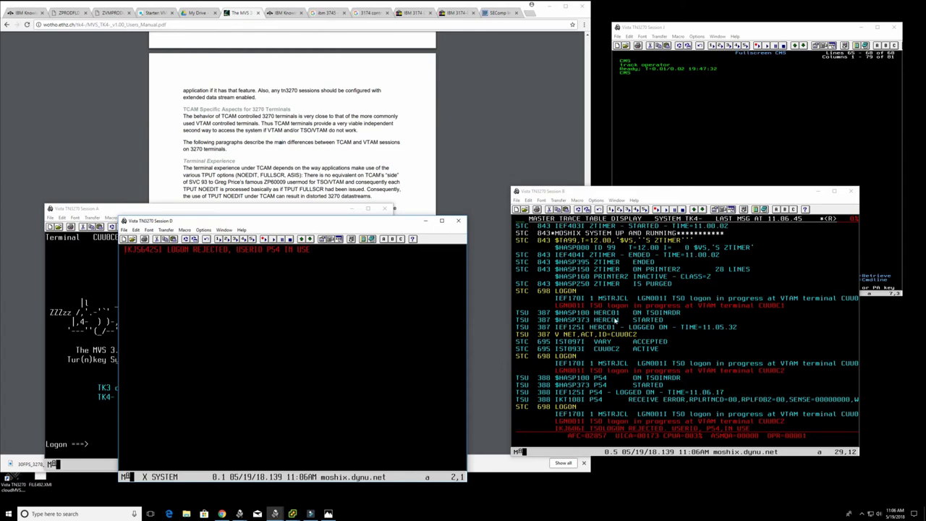
- Deactivate terminal CUU0C2 with a V NET,INACT console command from Session B, then select Session A
left_click(618, 322)
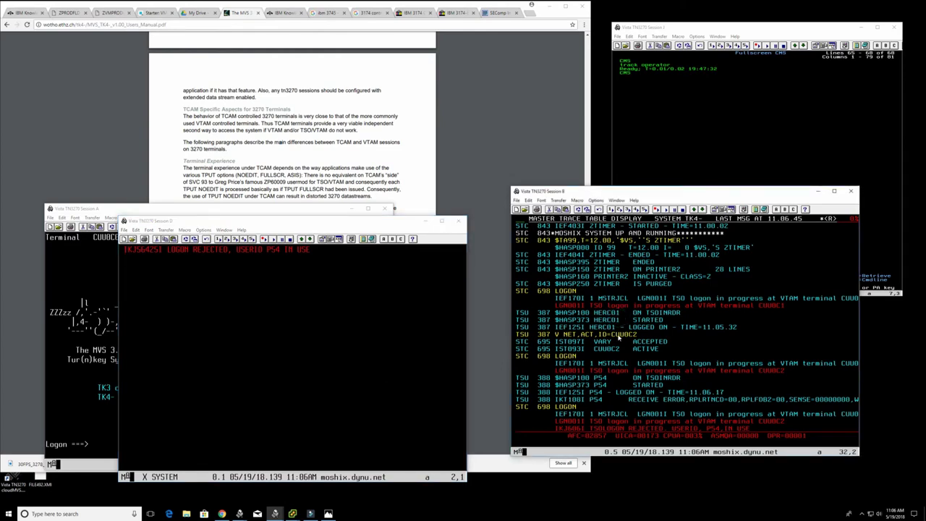
type("/v net,inact")
type("id=cuu0c2")
key("Return")
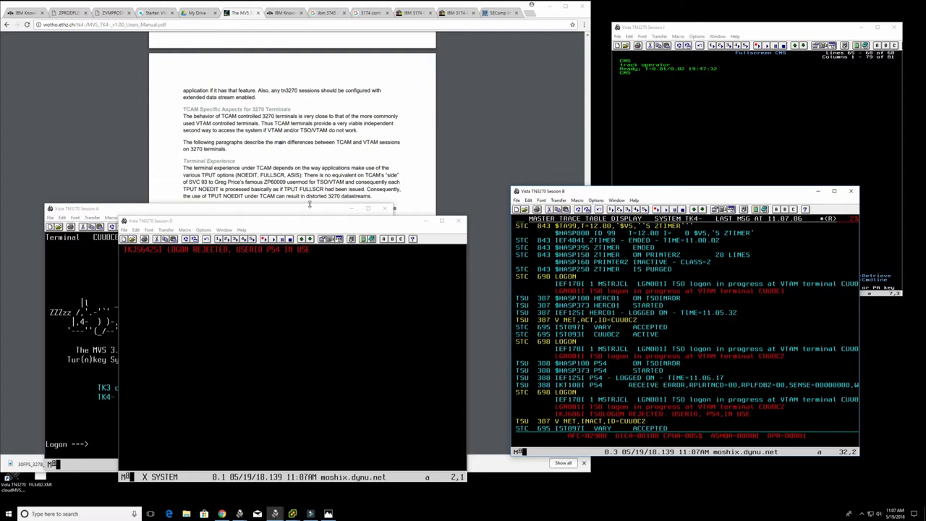
left_click(349, 209)
- Minimize Session A and scroll the TK4- manual to the TCAM Specific Aspects for 3270 Terminals section
left_click(350, 209)
left_click(363, 236)
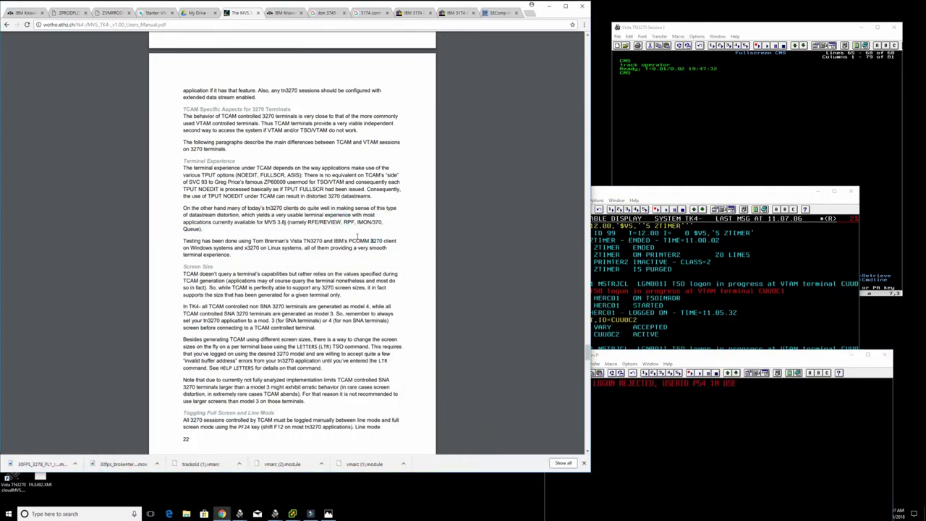
scroll(356, 235, "up", 10)
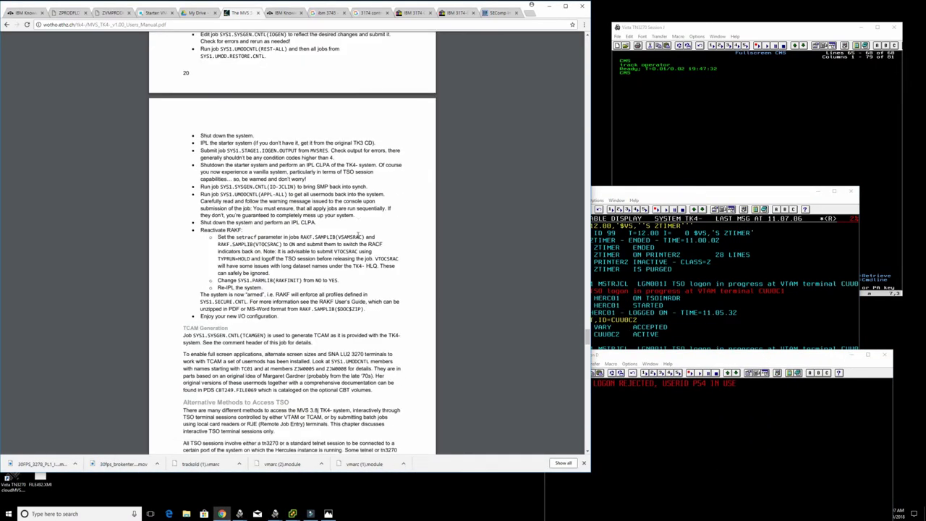
scroll(356, 235, "down", 10)
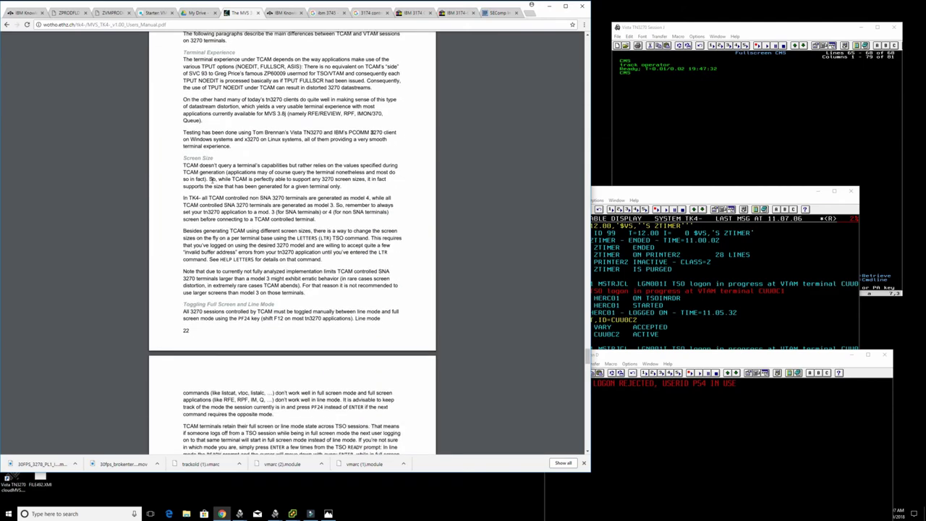
scroll(200, 174, "up", 3)
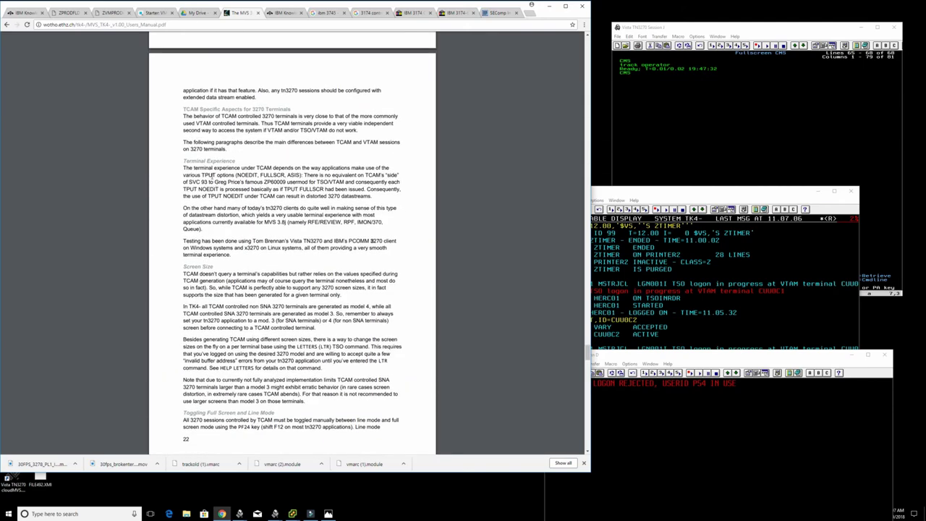
scroll(210, 185, "up", 2)
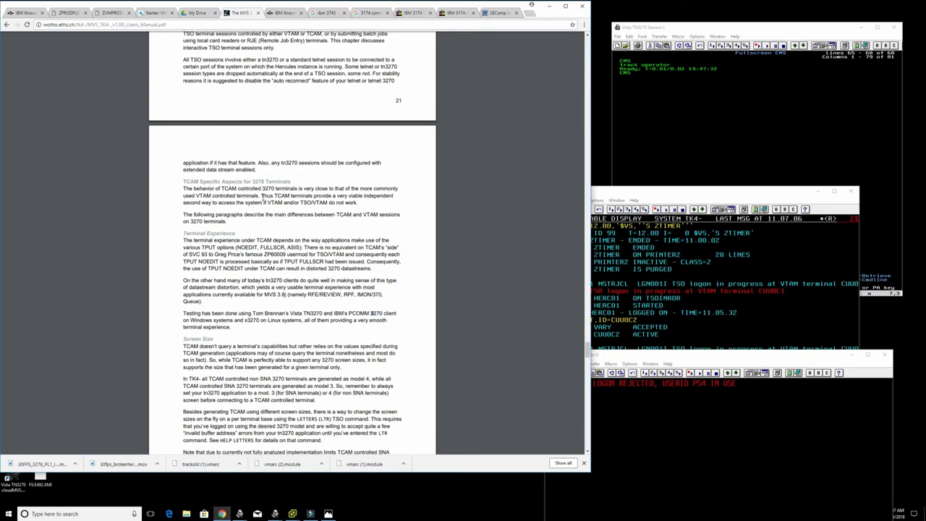
scroll(262, 195, "up", 3, "ctrl")
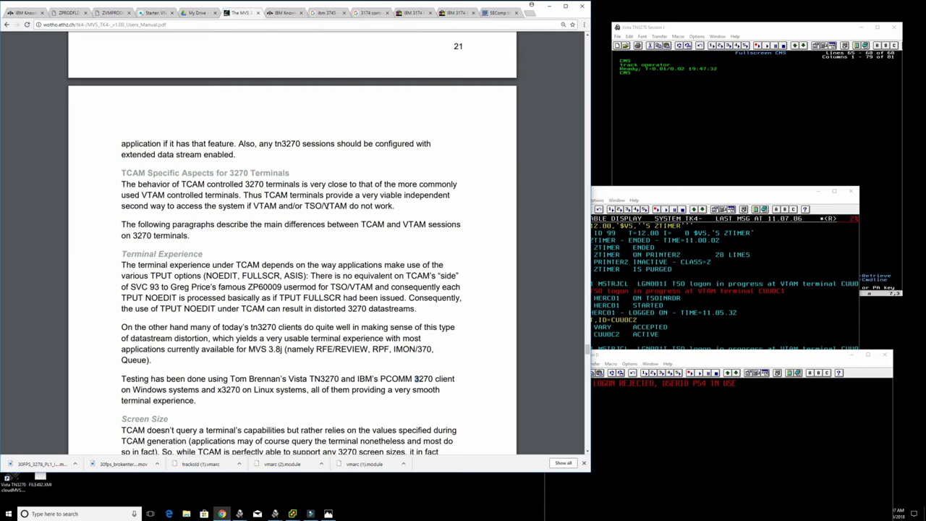
scroll(203, 242, "down", 1)
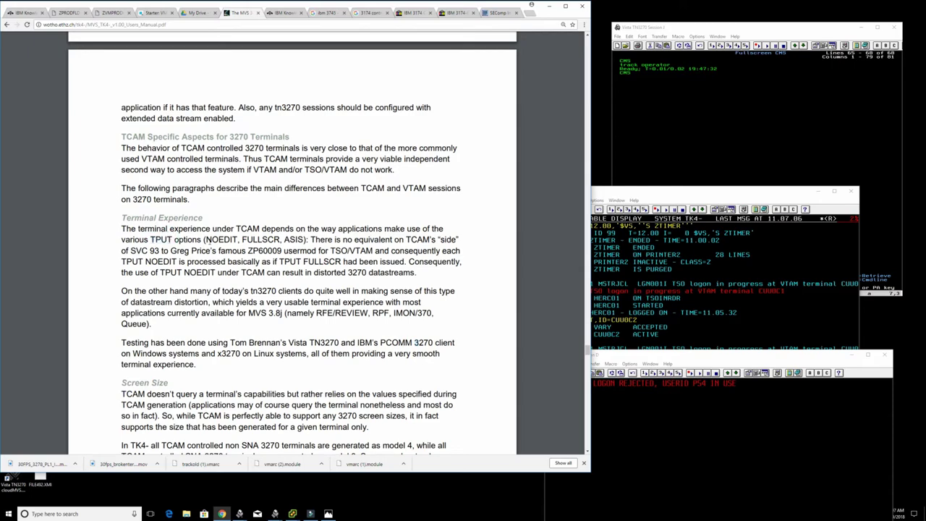
left_click_drag(208, 240, 288, 241)
- Read the TCAM notes, highlighting passages on terminal querying, SNA versus non-SNA and model 3
left_click(278, 244)
scroll(275, 254, "down", 1)
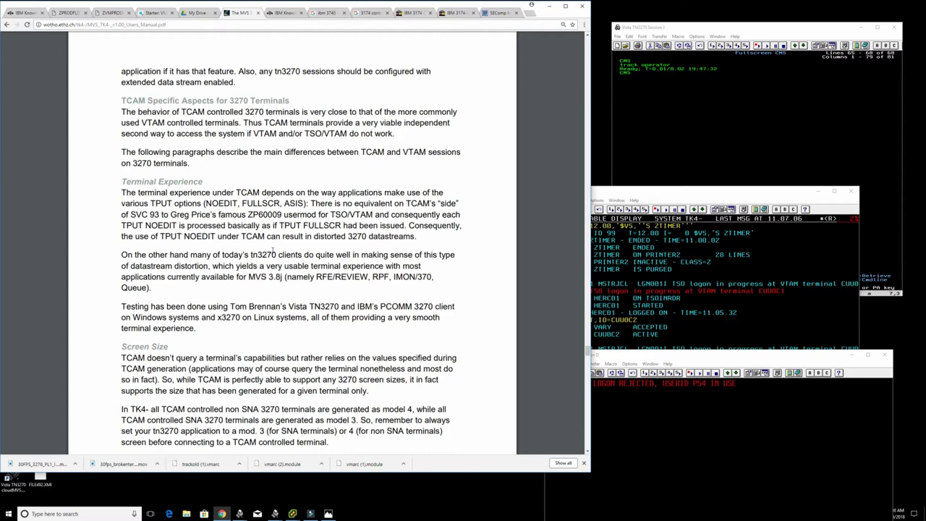
scroll(269, 249, "down", 3)
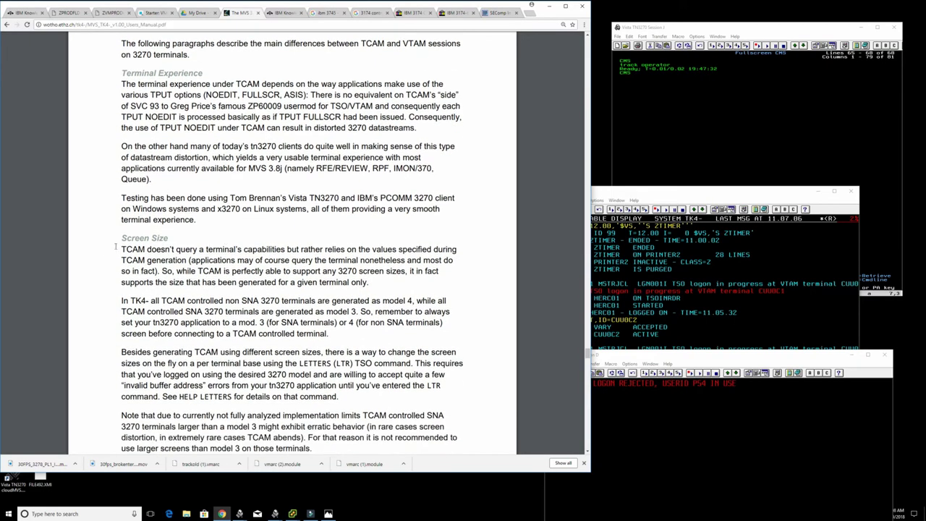
left_click_drag(121, 249, 186, 260)
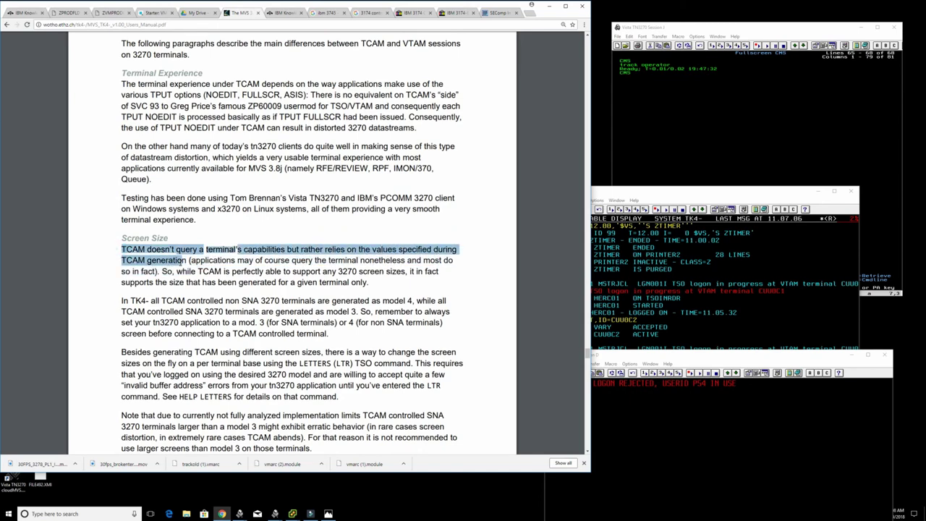
left_click(133, 298)
left_click_drag(161, 300, 413, 301)
left_click(403, 304)
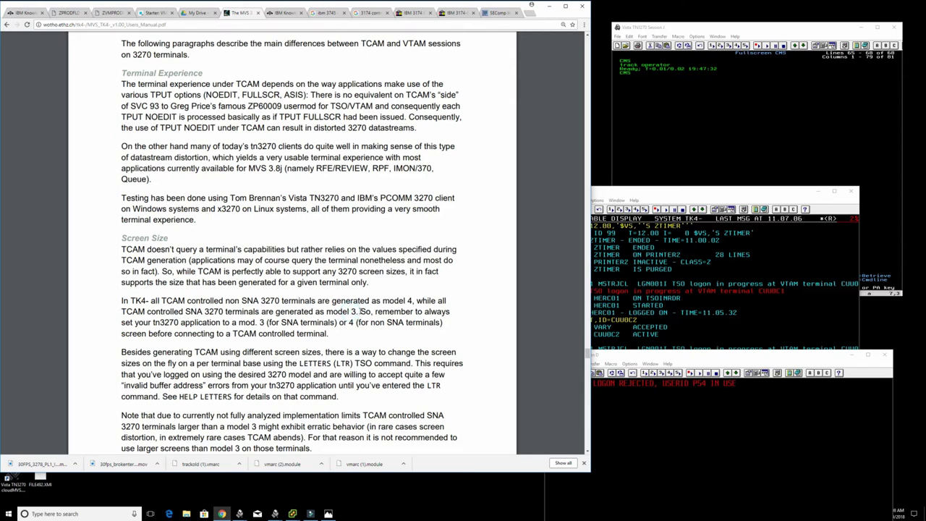
left_click_drag(186, 311, 206, 312)
left_click(210, 311)
left_click_drag(211, 301, 253, 301)
double_click(250, 300)
left_click(211, 312)
left_click_drag(258, 323, 363, 322)
left_click(363, 322)
- Scroll past the LETTERS (LTR) note down to the Session Types table on page 24
scroll(236, 340, "down", 1)
scroll(236, 340, "down", 2)
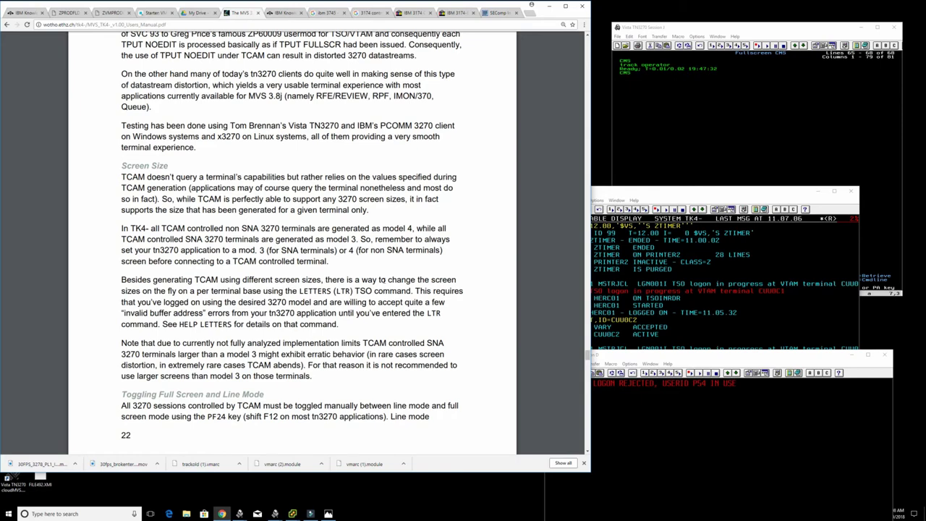
left_click_drag(296, 289, 374, 291)
left_click(375, 291)
scroll(226, 320, "down", 3)
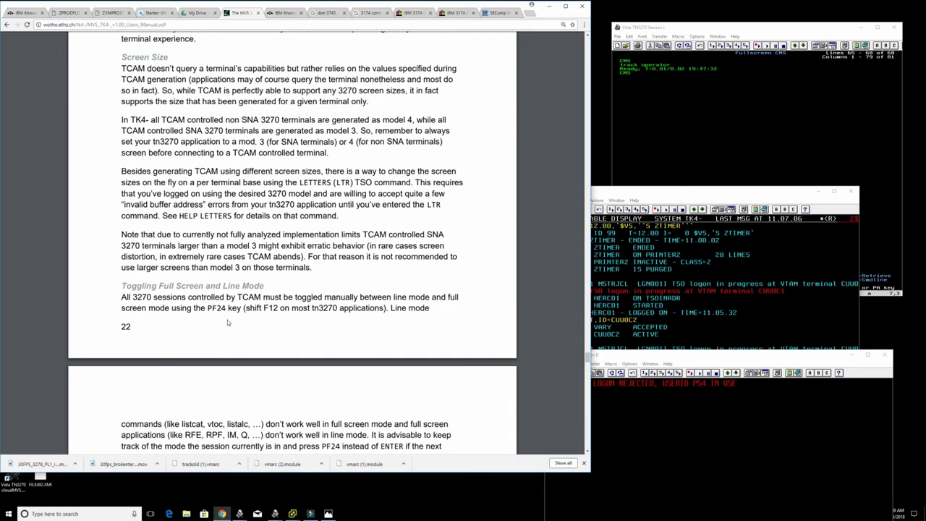
scroll(227, 322, "down", 3)
scroll(228, 318, "down", 18)
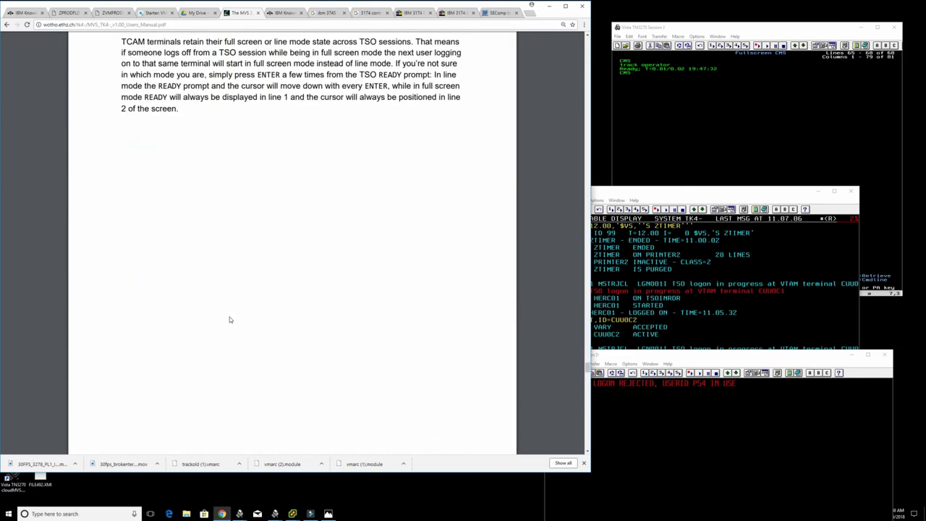
scroll(228, 318, "down", 8)
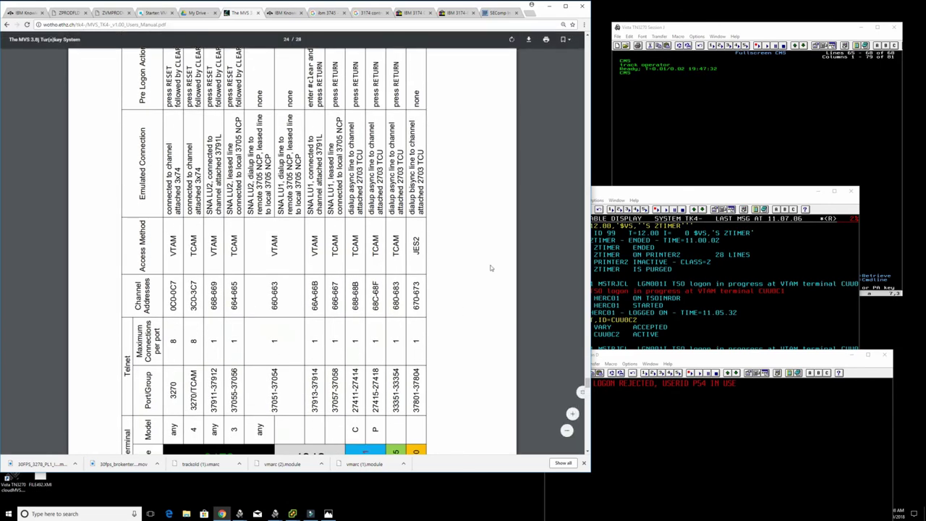
- Enlarge the tk4terminals session-types table image in Photos until it fills most of the window
key("alt+Tab")
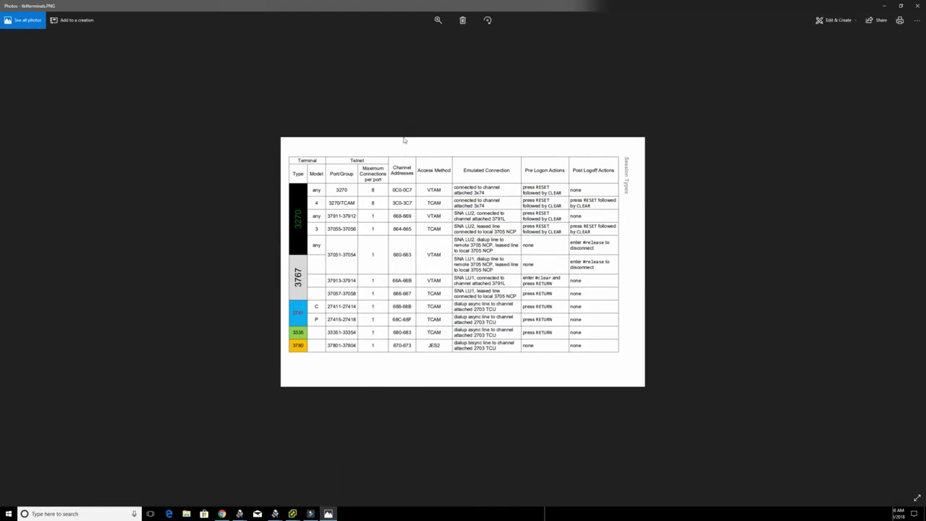
left_click(436, 19)
left_click_drag(408, 39, 424, 39)
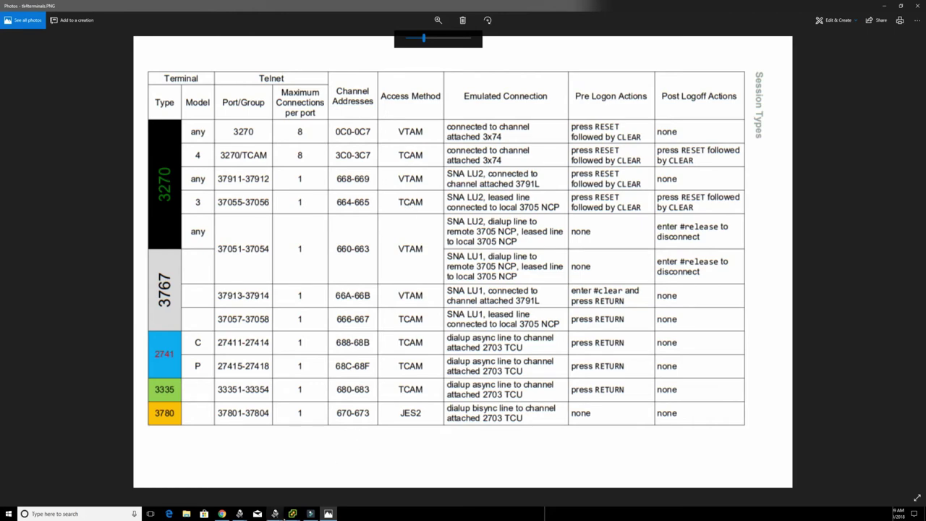
mouse_move(274, 514)
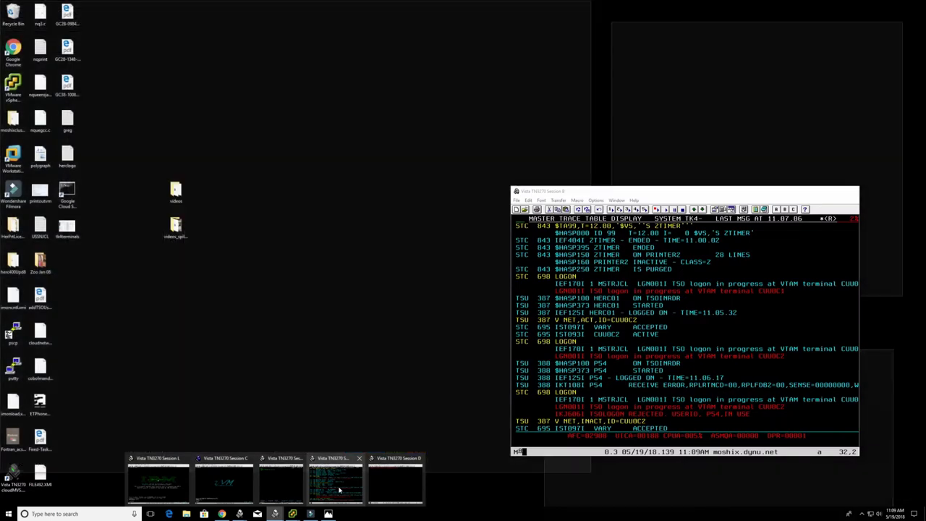
- From TN3270 Session B, start a new terminal session and dismiss the connection timeout error
left_click(339, 490)
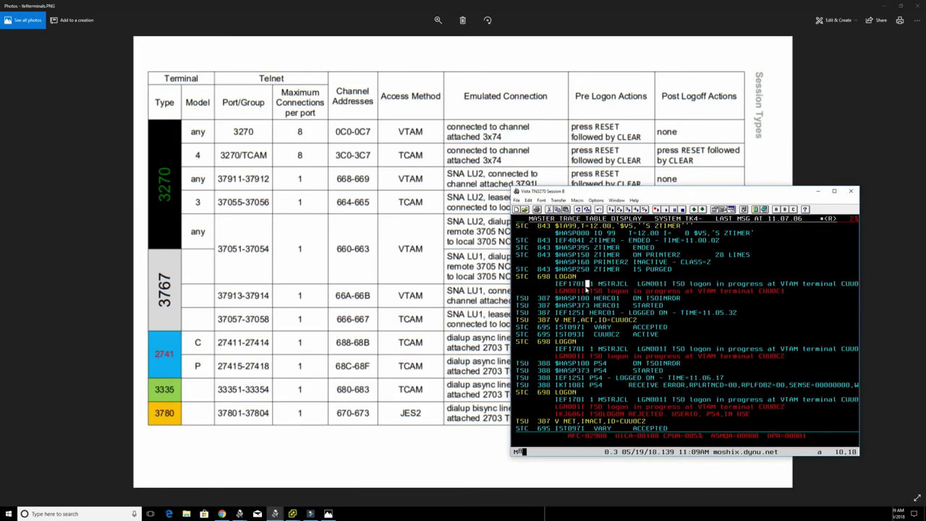
left_click(517, 201)
left_click(627, 191)
left_click(517, 209)
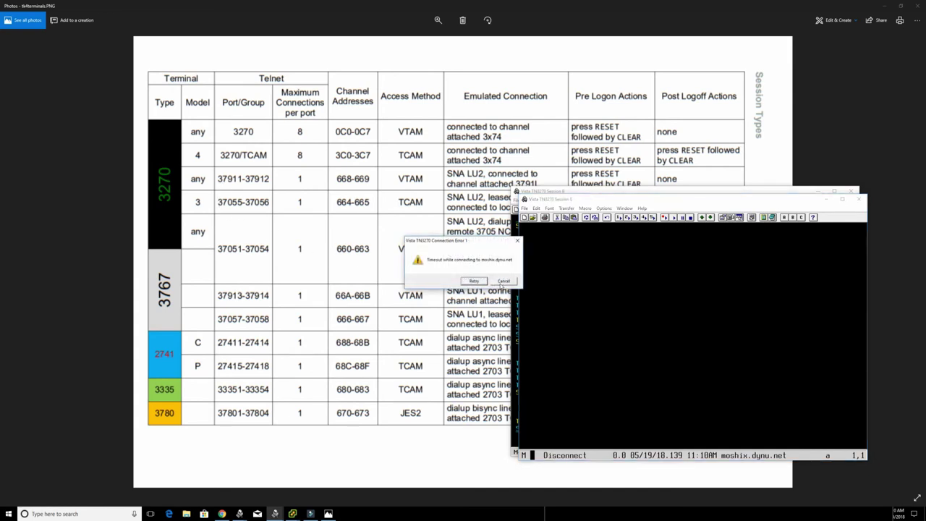
left_click(502, 281)
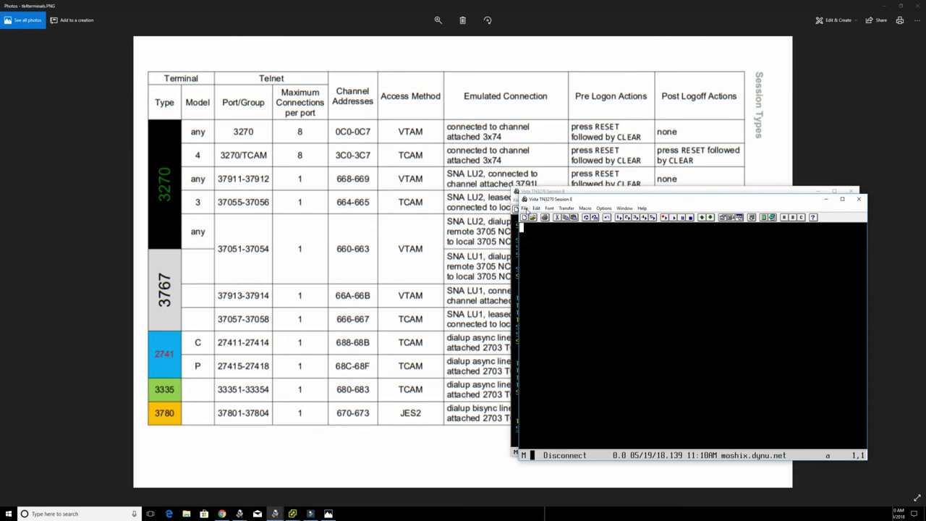
- Start two more new terminal sessions and cancel the resulting connection timeout error
left_click(526, 209)
left_click(542, 218)
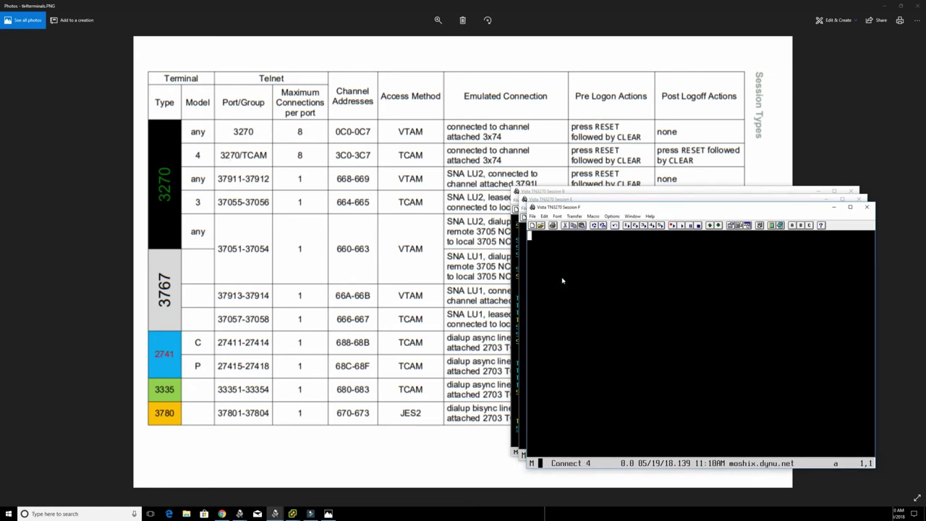
left_click(533, 215)
left_click(544, 229)
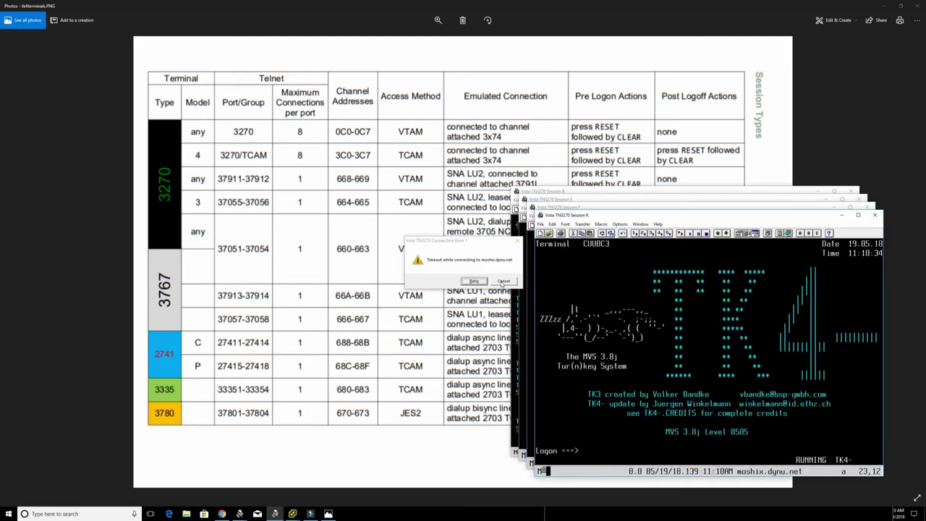
left_click(503, 281)
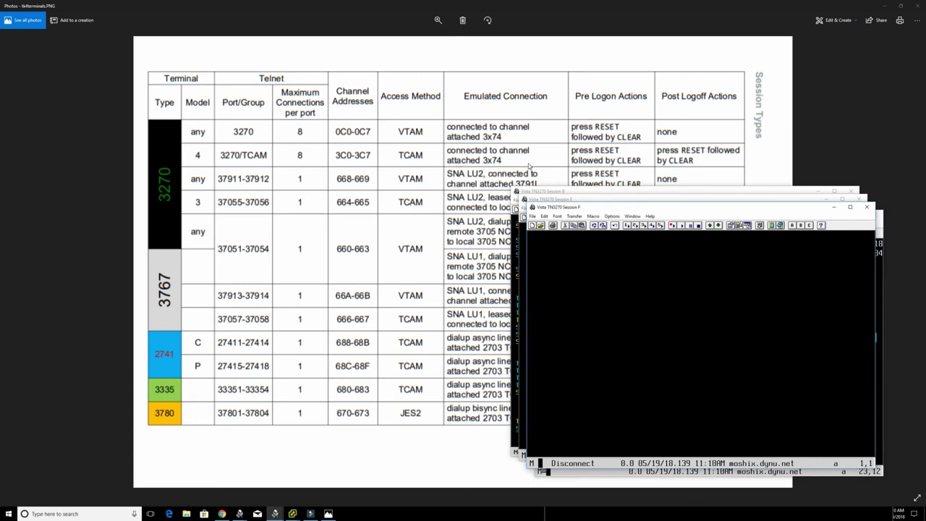
- Retry Session F's connection, dismiss the warning, and close the failed Session F window
left_click(591, 254)
key("Return")
left_click(512, 284)
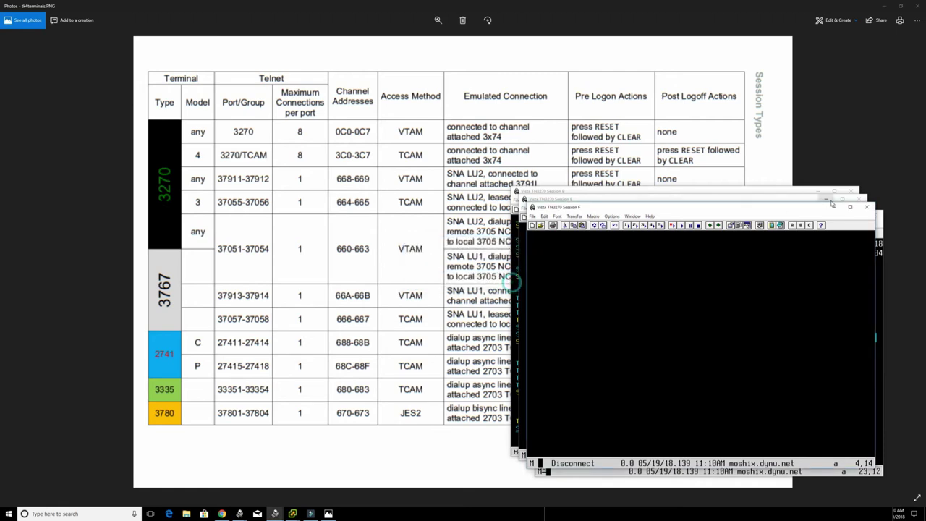
left_click(866, 208)
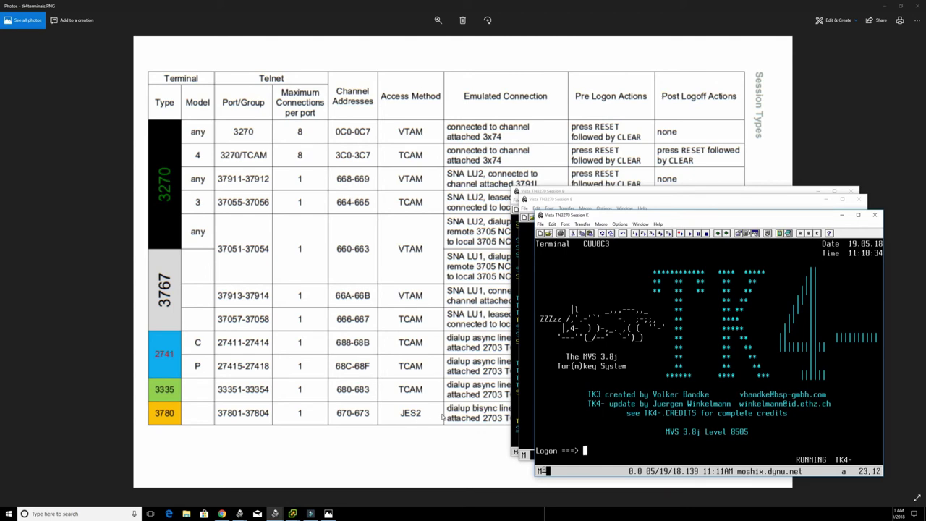
- Bring the Session Types table image in Photos in front of the TN3270 windows
left_click(224, 417)
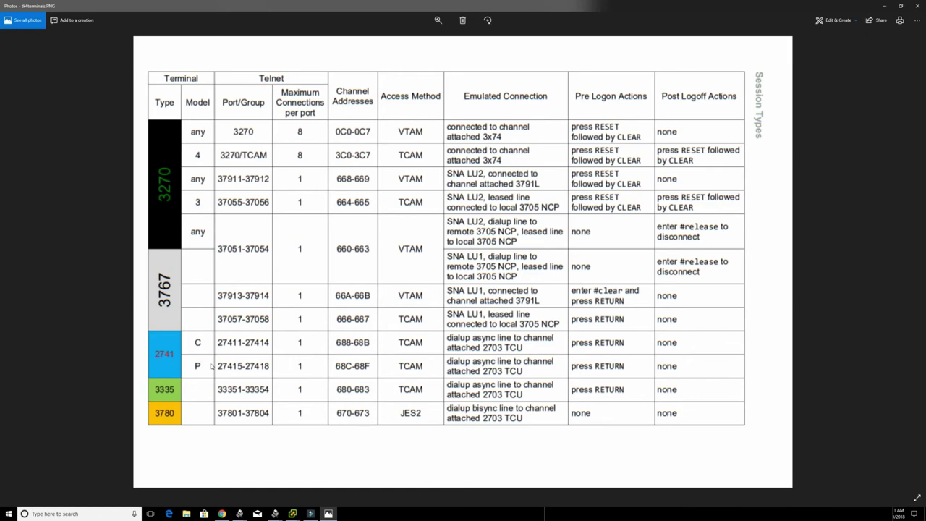
- Minimize Photos and scroll Chrome's TK4- manual to the Generalized TSO Logon steps on page 25
left_click(884, 6)
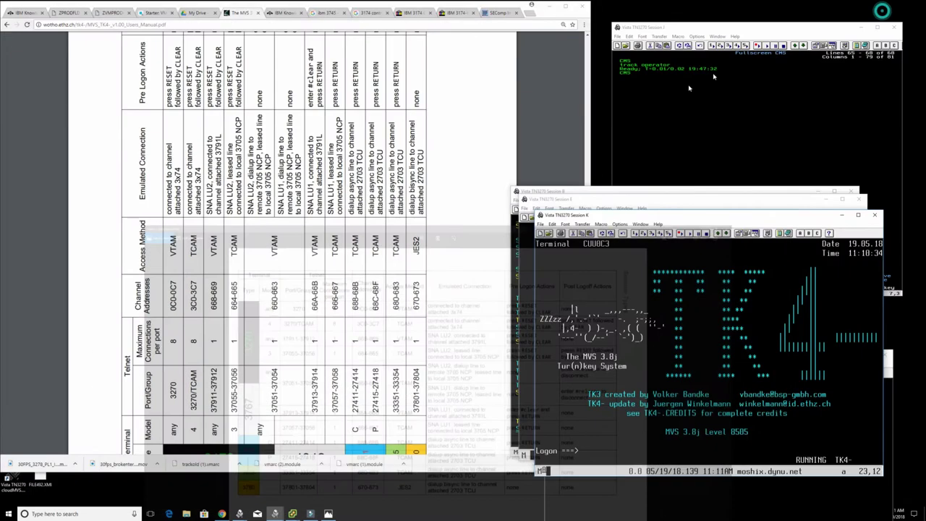
left_click(396, 143)
scroll(397, 145, "down", 5)
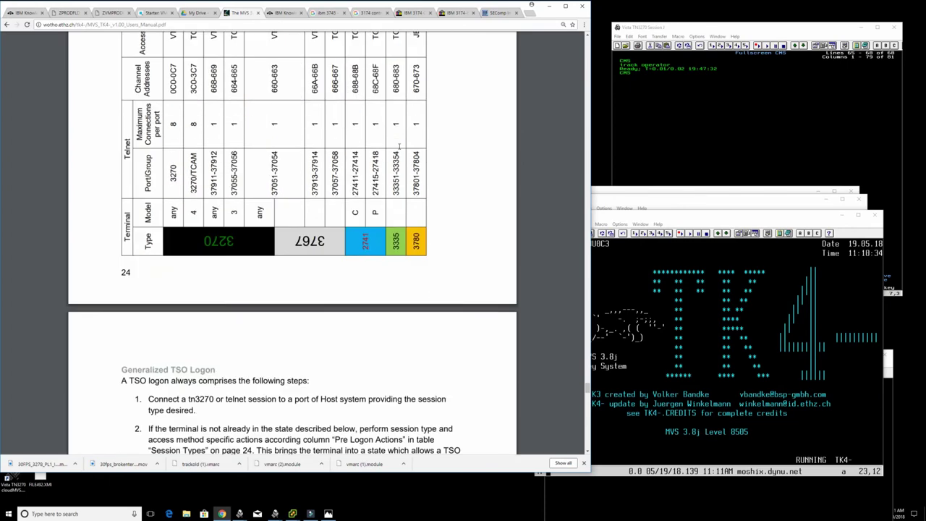
scroll(398, 147, "down", 3)
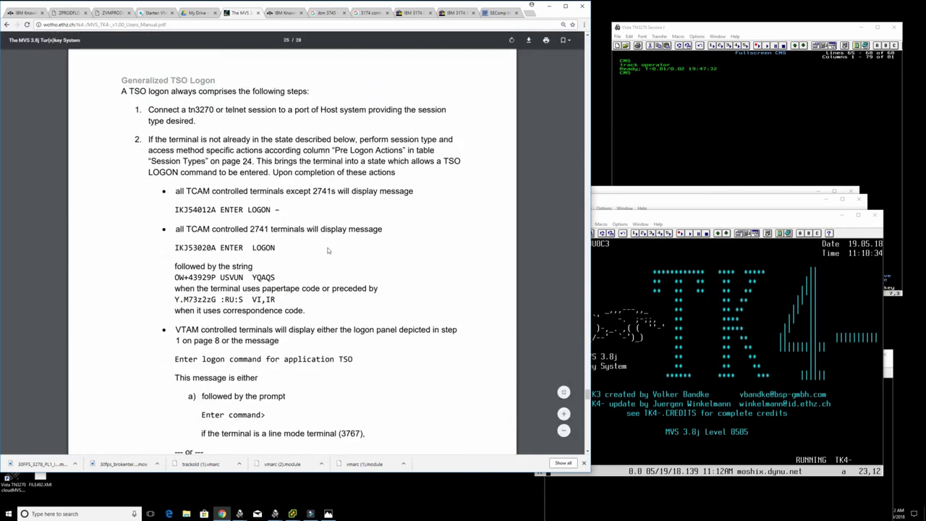
left_click_drag(317, 230, 320, 229)
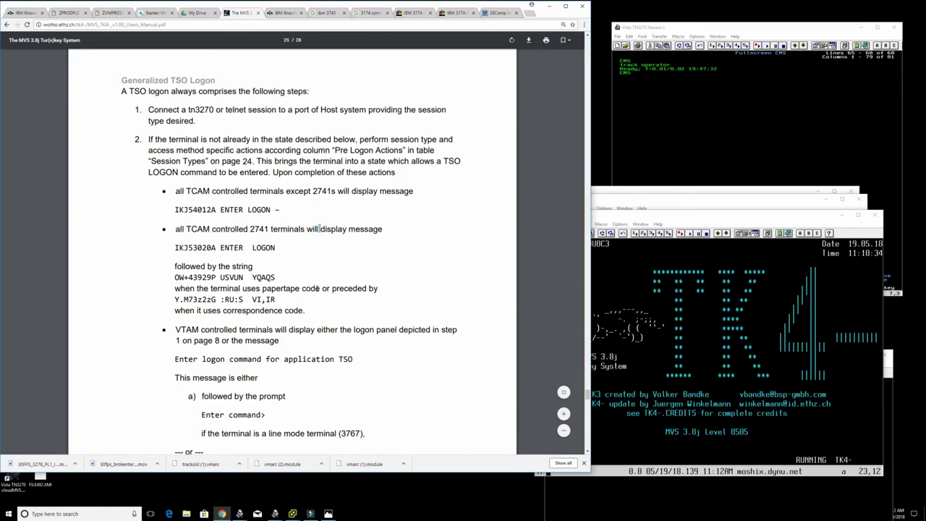